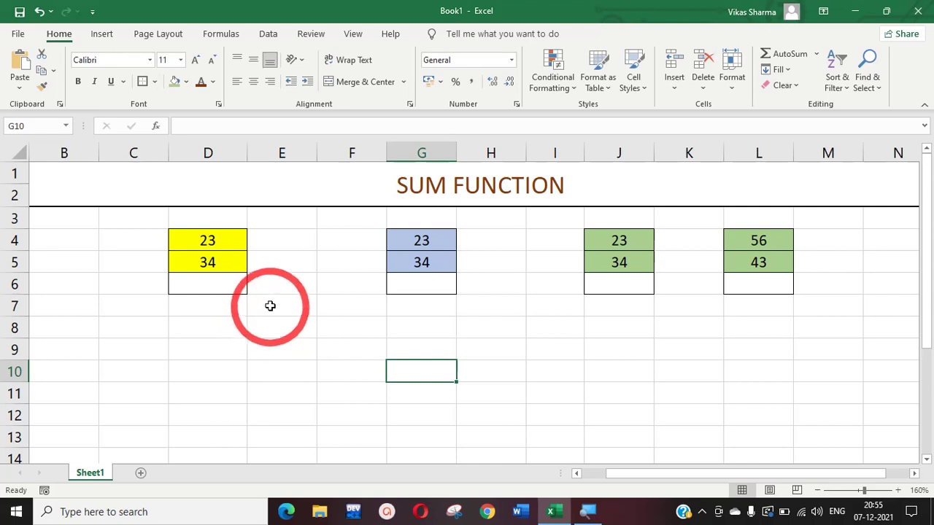
# - Select the yellow block's values 23 and 34, then the empty total cell D6
pyautogui.click(272, 305)
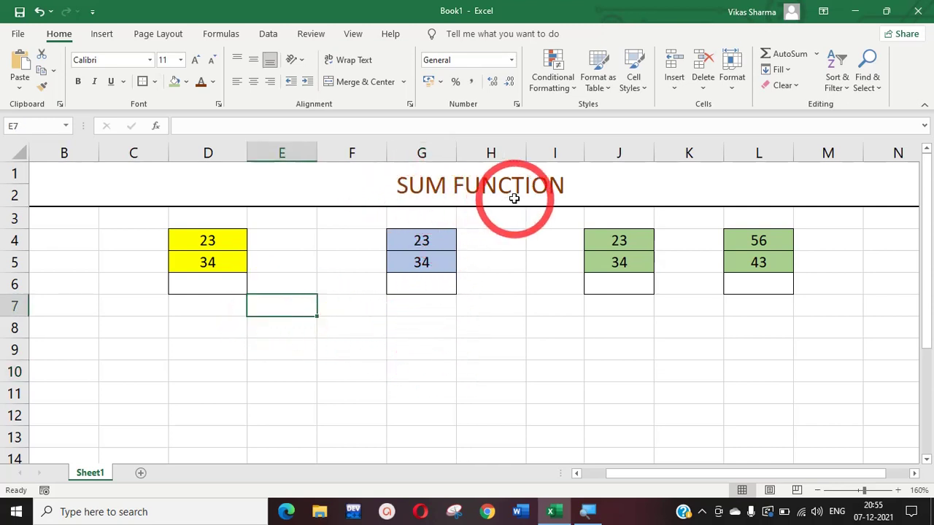
pyautogui.click(396, 354)
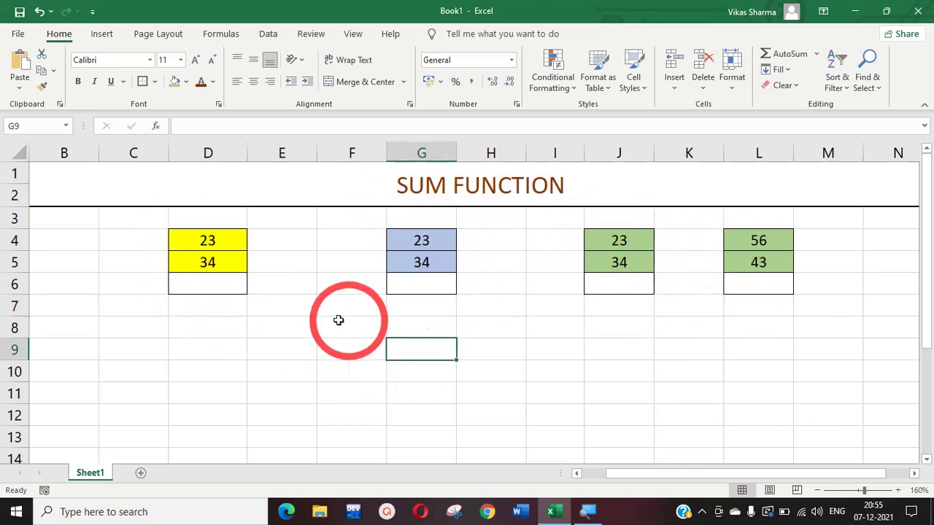
pyautogui.click(254, 308)
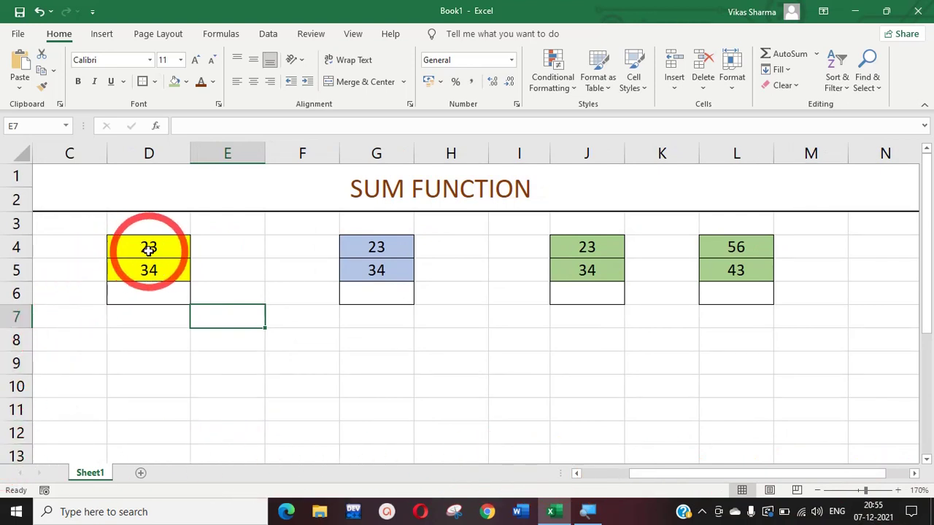
pyautogui.moveTo(150, 248); pyautogui.dragTo(169, 286)
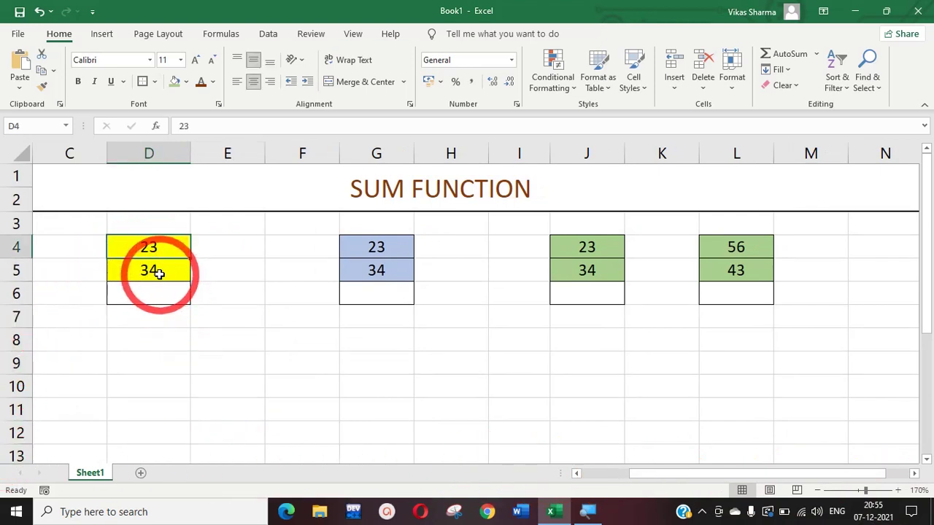
pyautogui.click(159, 273)
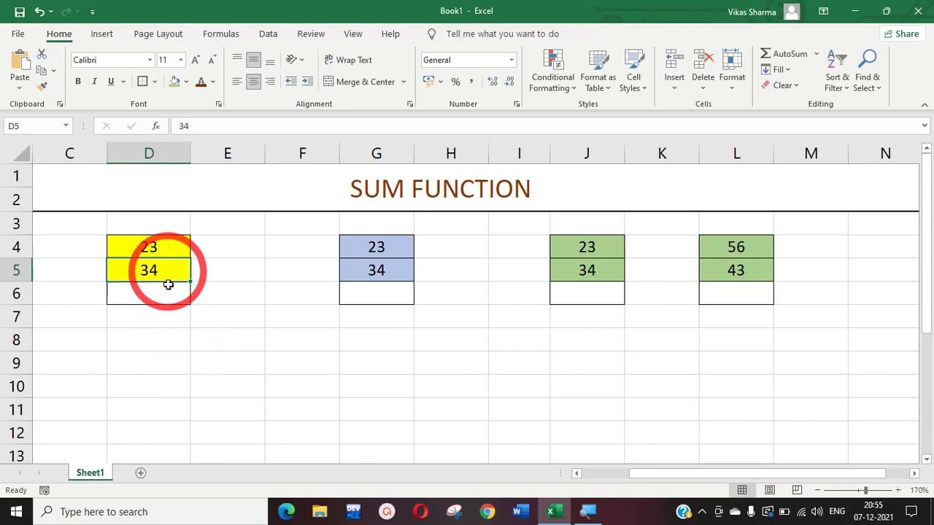
pyautogui.click(148, 294)
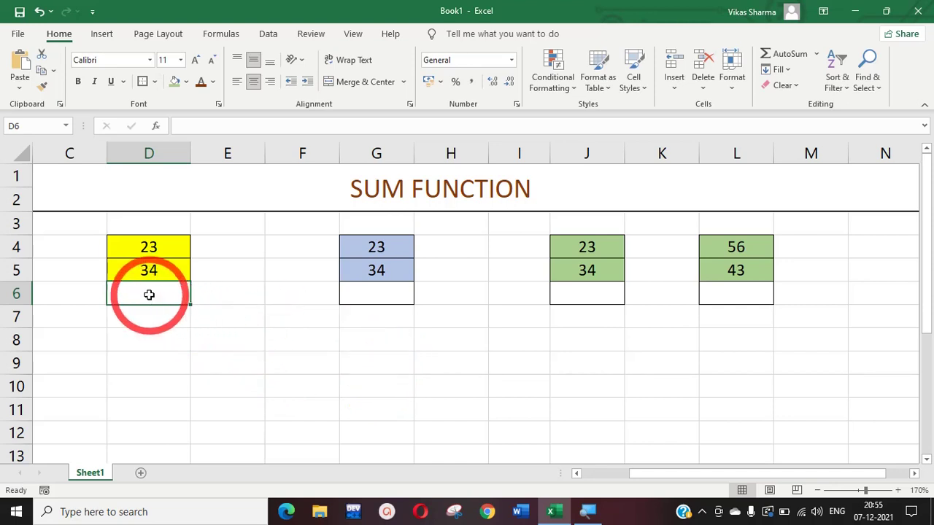
# - Enter =D4+D5 in D6 so it shows 57, then check the formula
pyautogui.press('F8')
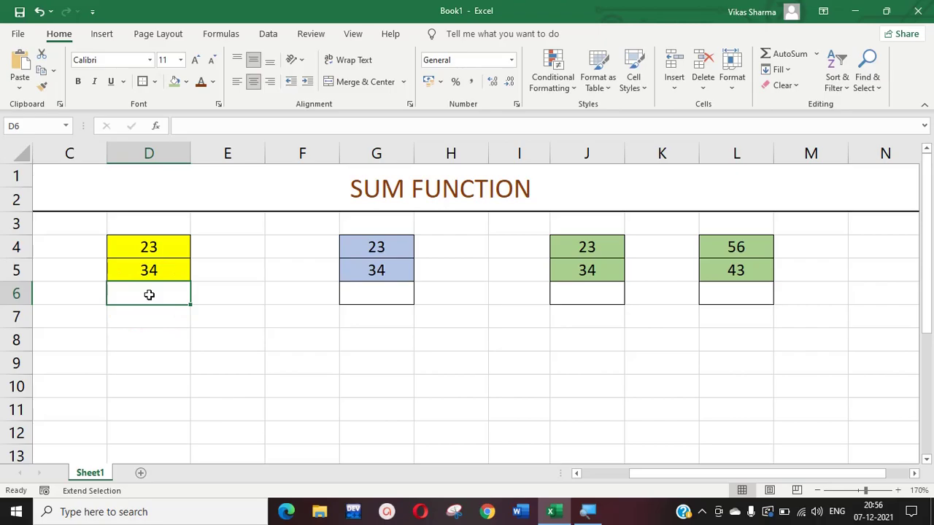
pyautogui.press('alt')
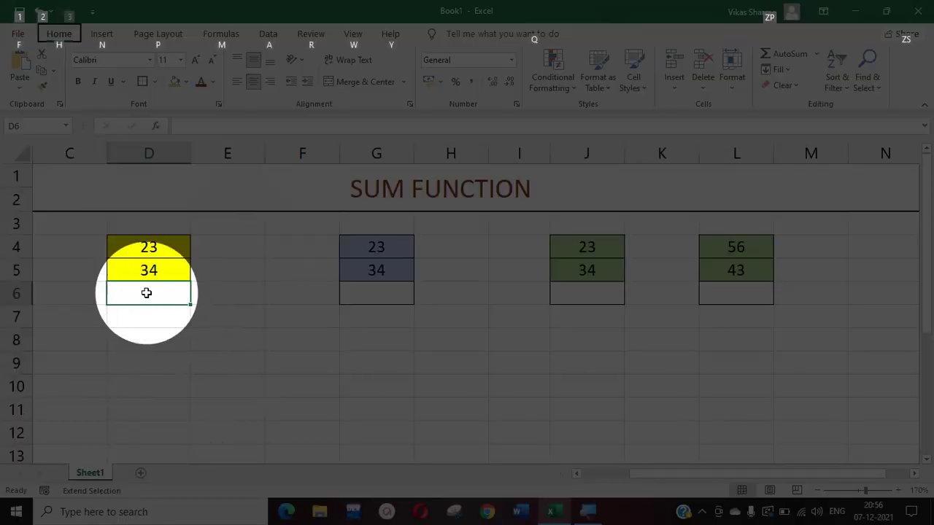
pyautogui.press('=')
pyautogui.press('Escape')
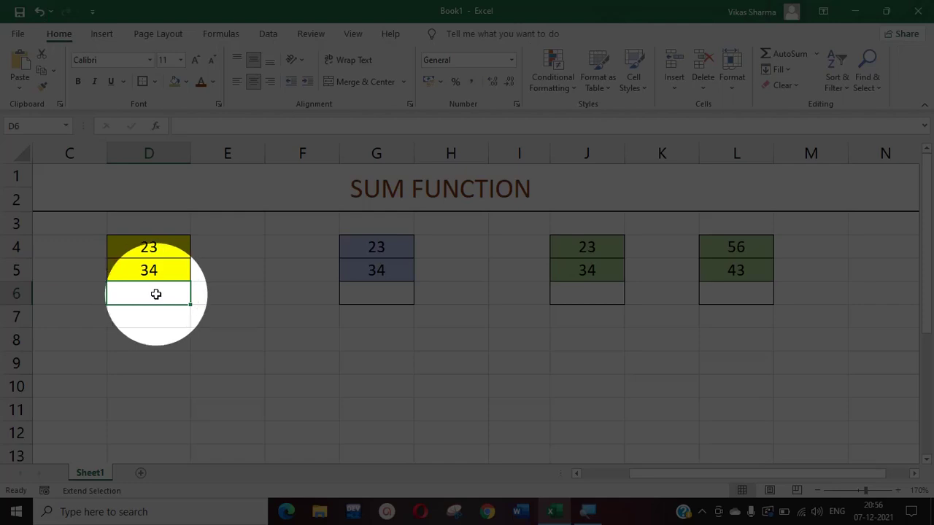
pyautogui.write('=')
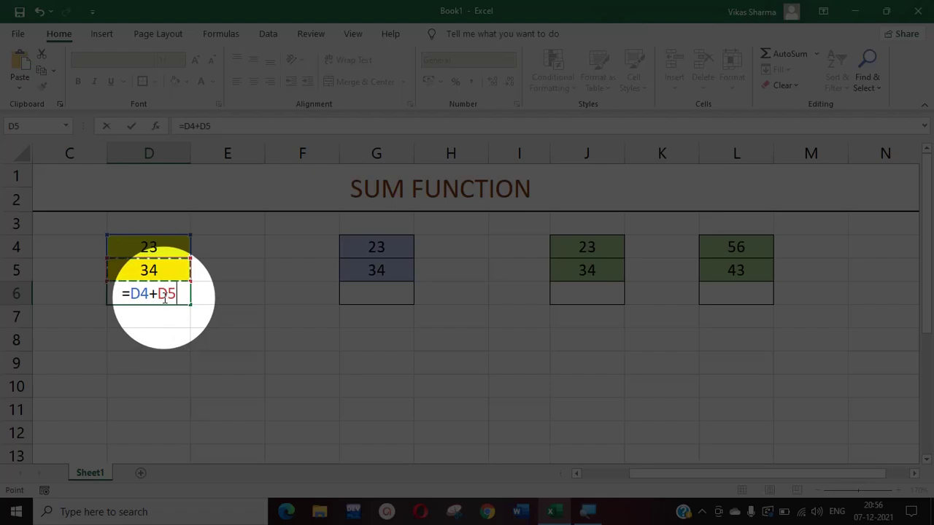
pyautogui.press('alt')
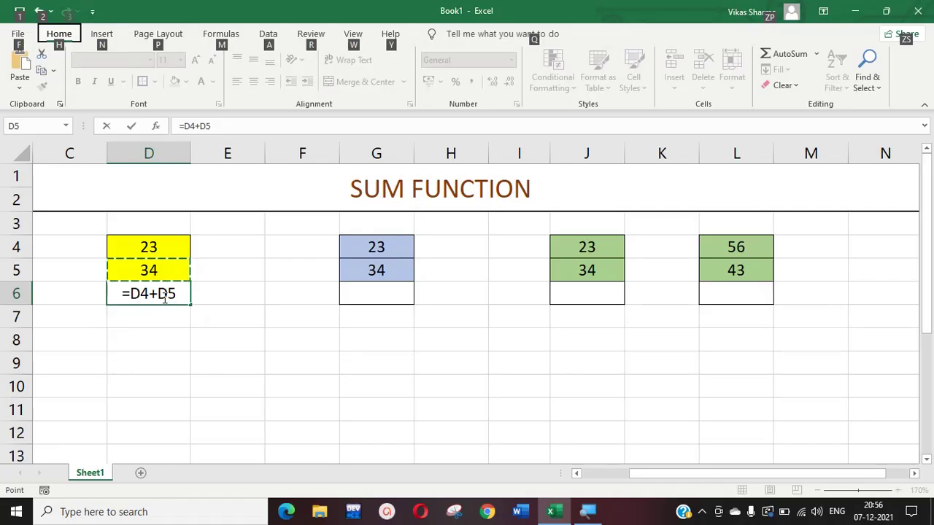
pyautogui.press('alt')
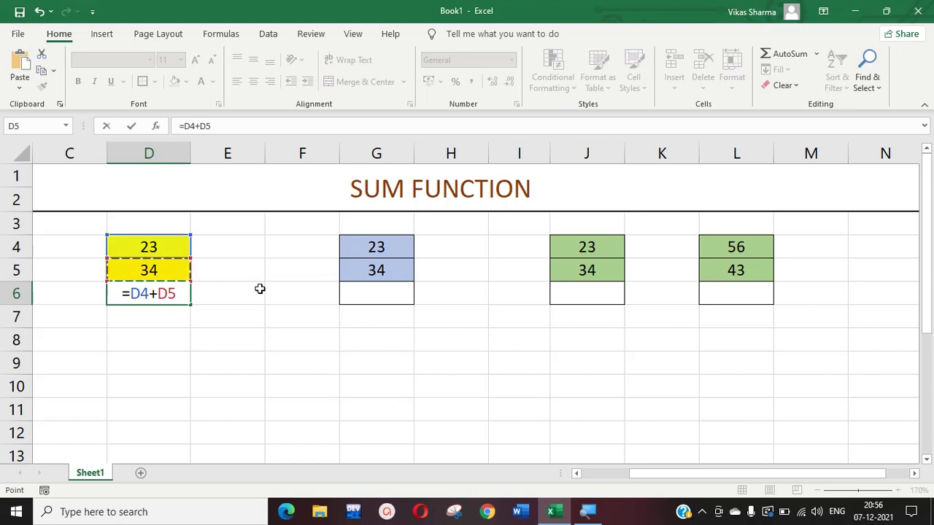
pyautogui.press('Return')
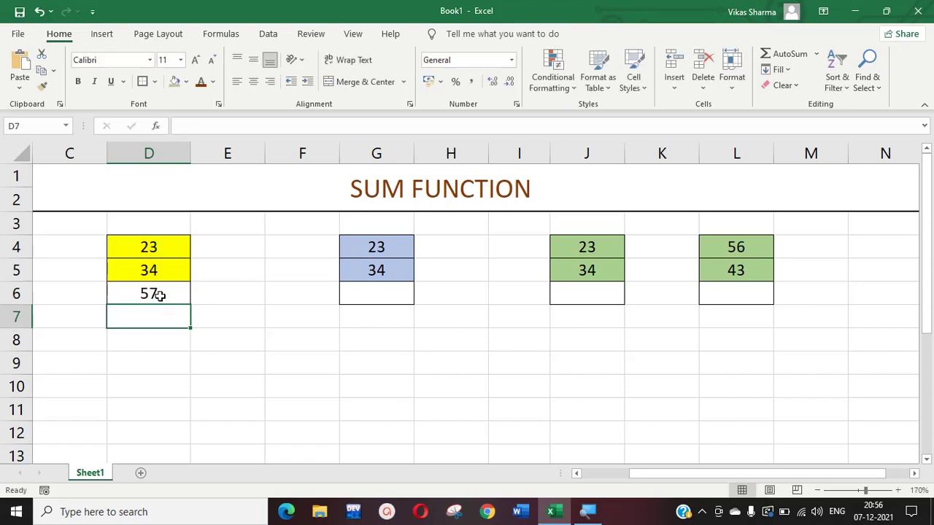
pyautogui.click(160, 294)
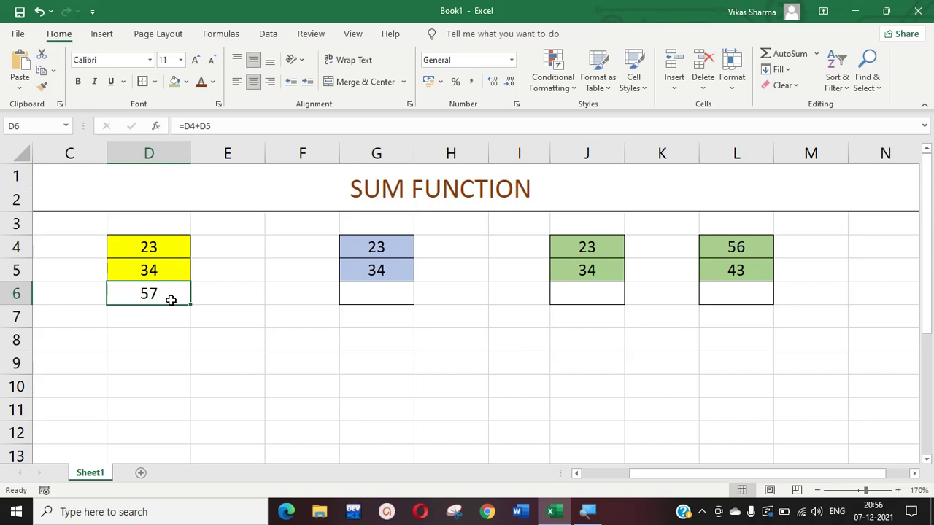
# - Select G6 under the blue block, zoom the sheet to 200%, and begin a formula with =
pyautogui.click(171, 300)
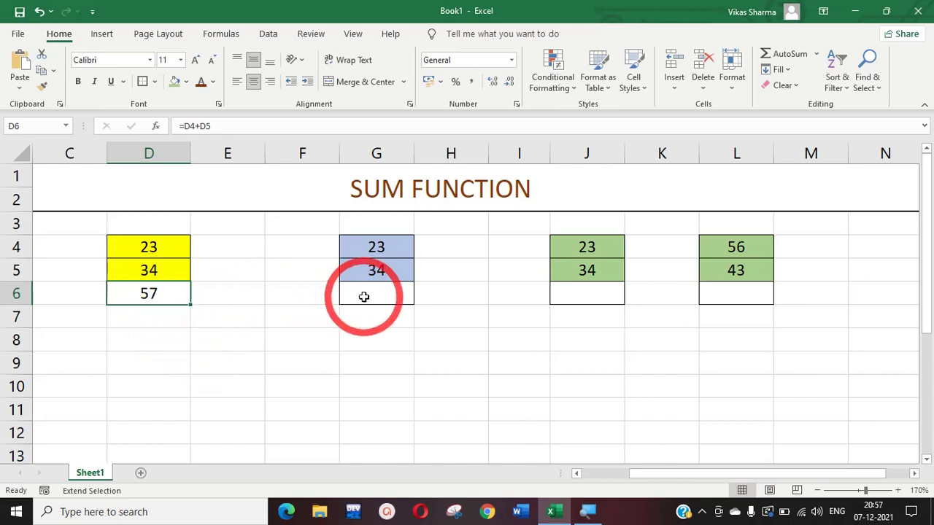
pyautogui.moveTo(368, 295); pyautogui.dragTo(449, 308)
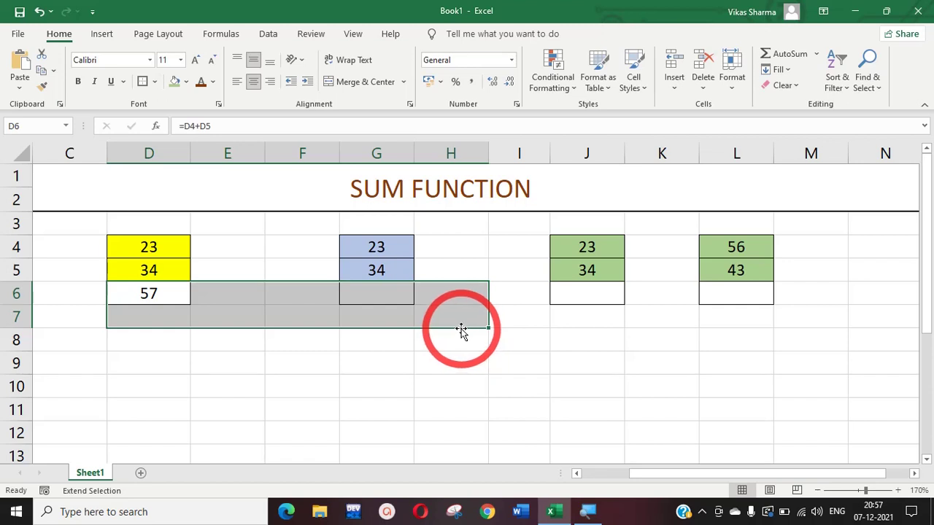
pyautogui.click(426, 356)
pyautogui.click(385, 290)
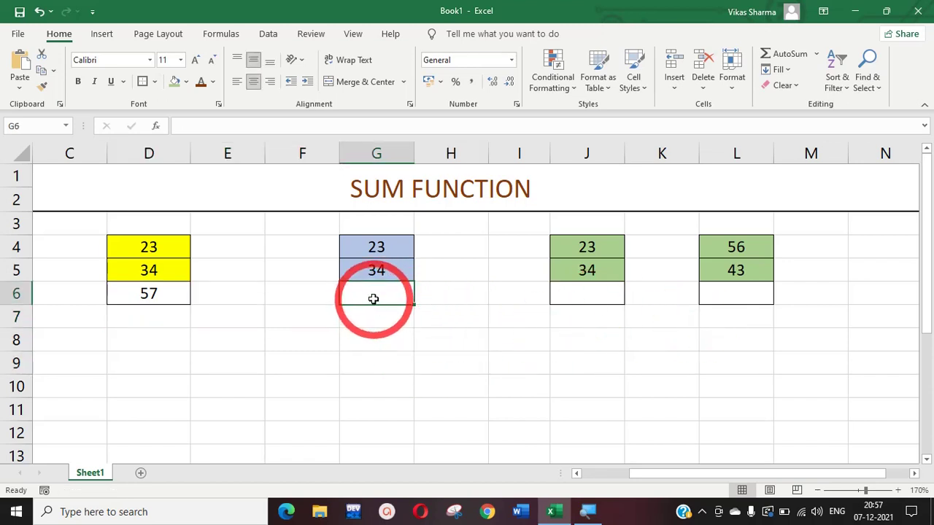
pyautogui.click(900, 491)
pyautogui.click(900, 491)
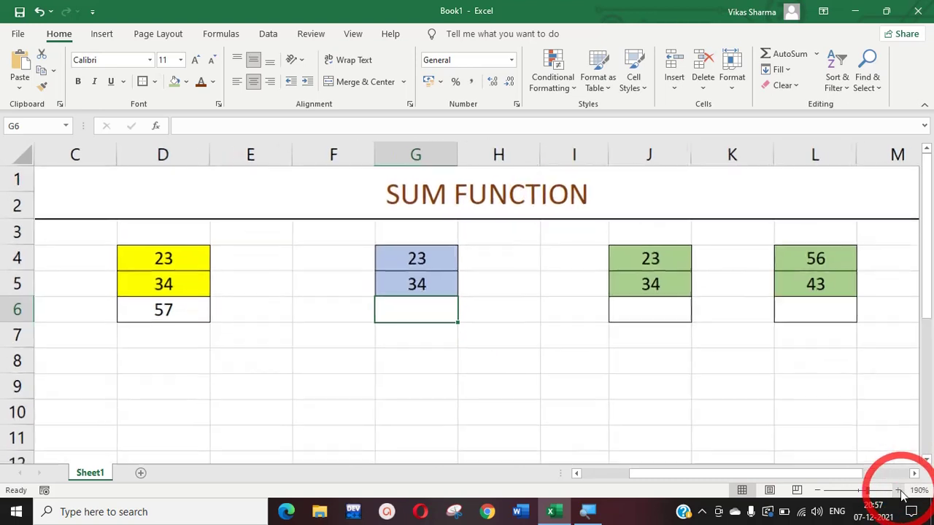
pyautogui.click(899, 491)
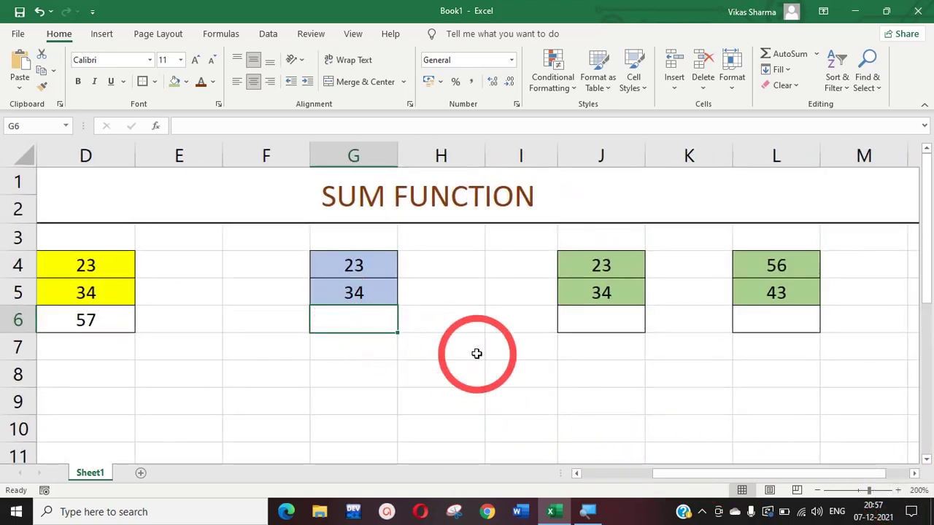
pyautogui.write('=')
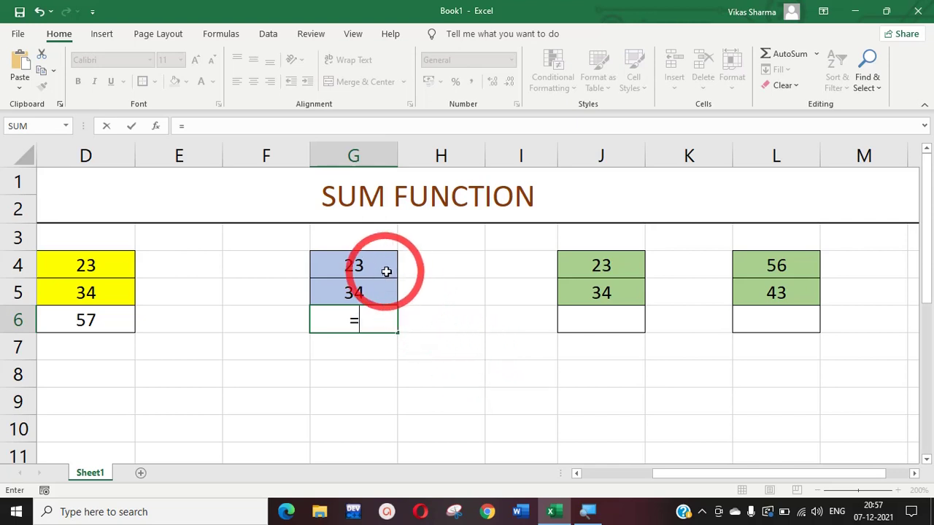
# - Enter =SUM(G4:G5) in G6 so the blue block totals 57
pyautogui.moveTo(368, 265); pyautogui.dragTo(368, 292)
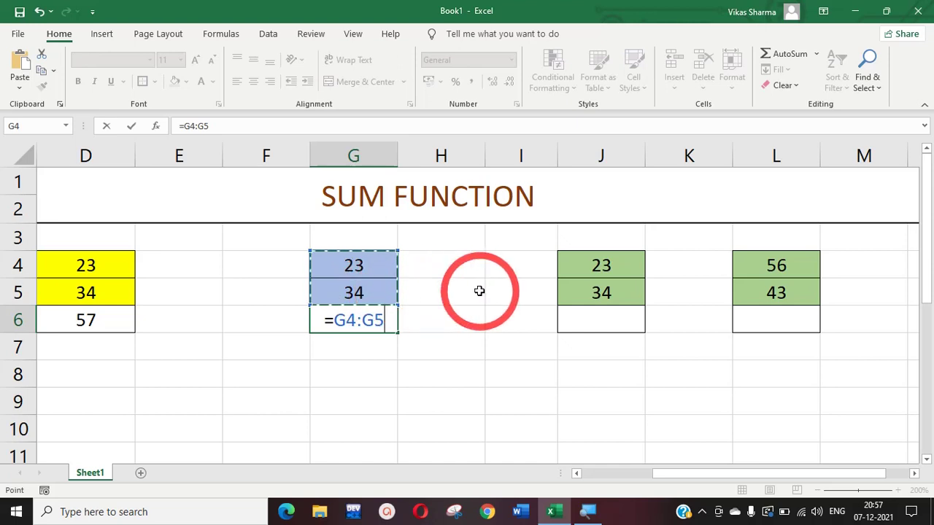
pyautogui.press('BackSpace')
pyautogui.press('BackSpace')
pyautogui.press('BackSpace')
pyautogui.press('BackSpace')
pyautogui.press('BackSpace')
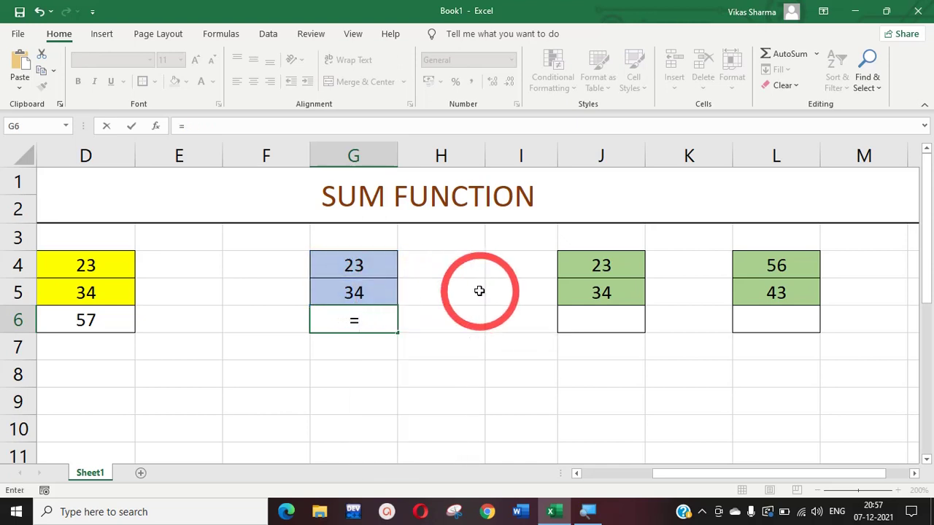
pyautogui.write('sum')
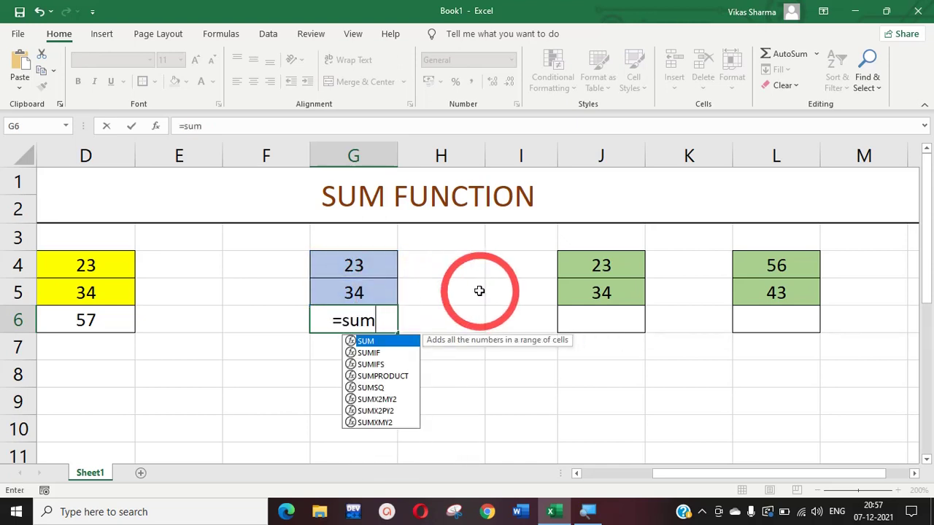
pyautogui.click(380, 340)
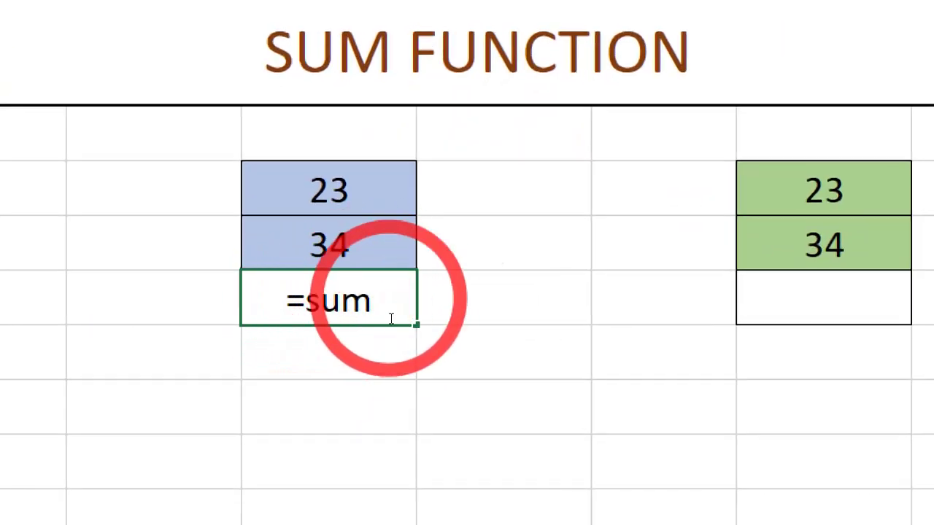
pyautogui.press('BackSpace')
pyautogui.press('BackSpace')
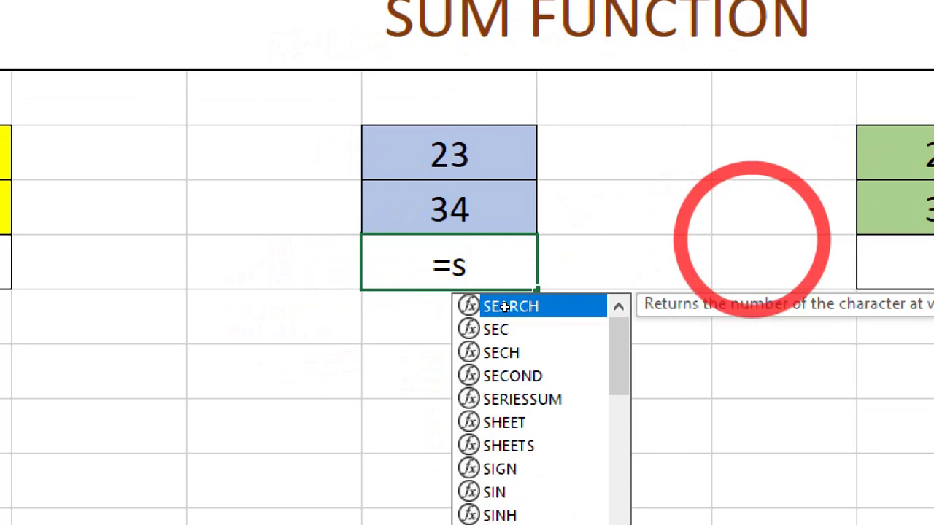
pyautogui.press('BackSpace')
pyautogui.write('sum')
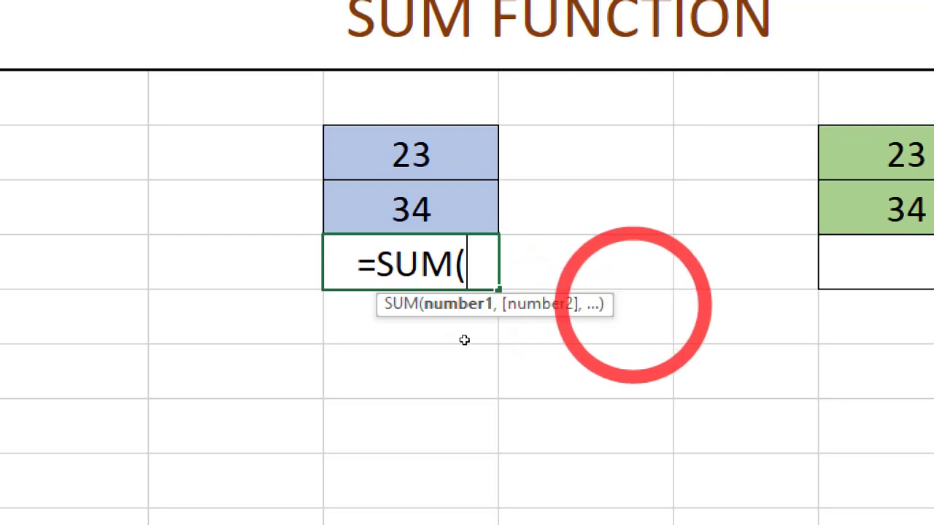
pyautogui.moveTo(411, 153); pyautogui.dragTo(411, 208)
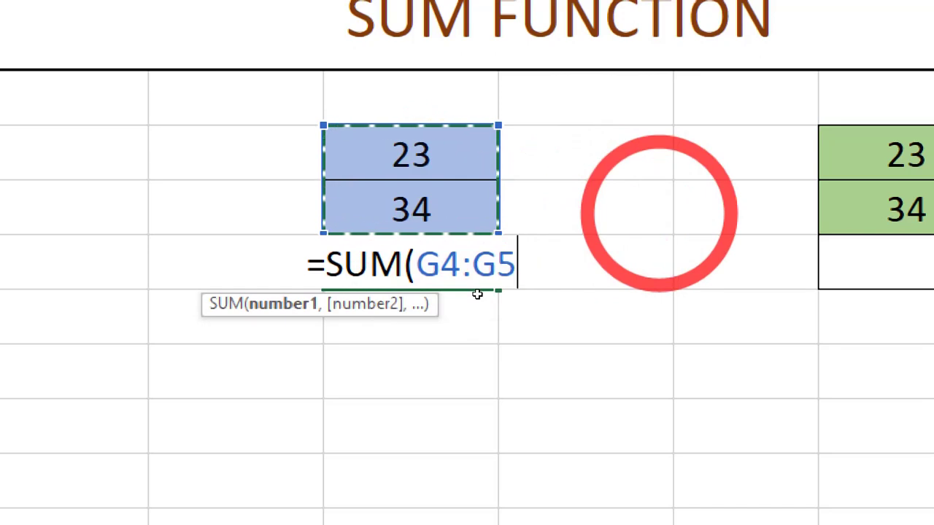
pyautogui.write(')')
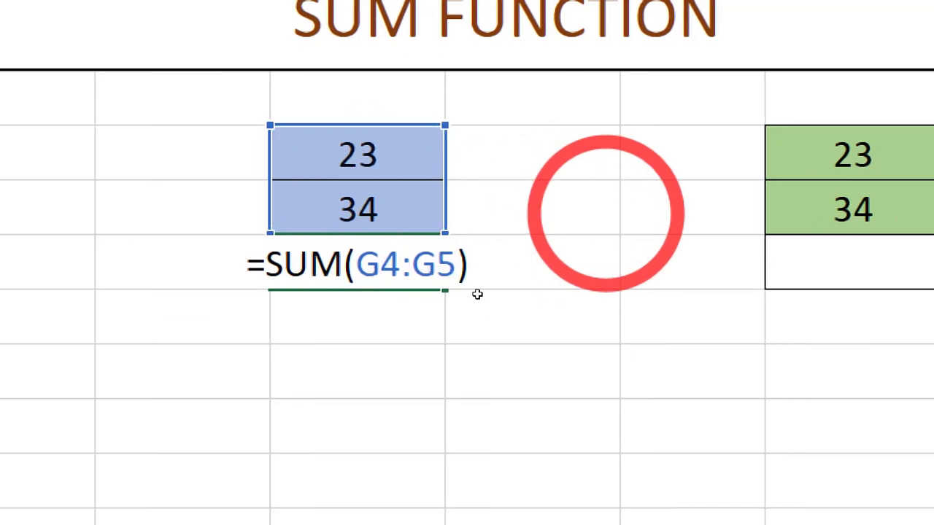
pyautogui.press('Return')
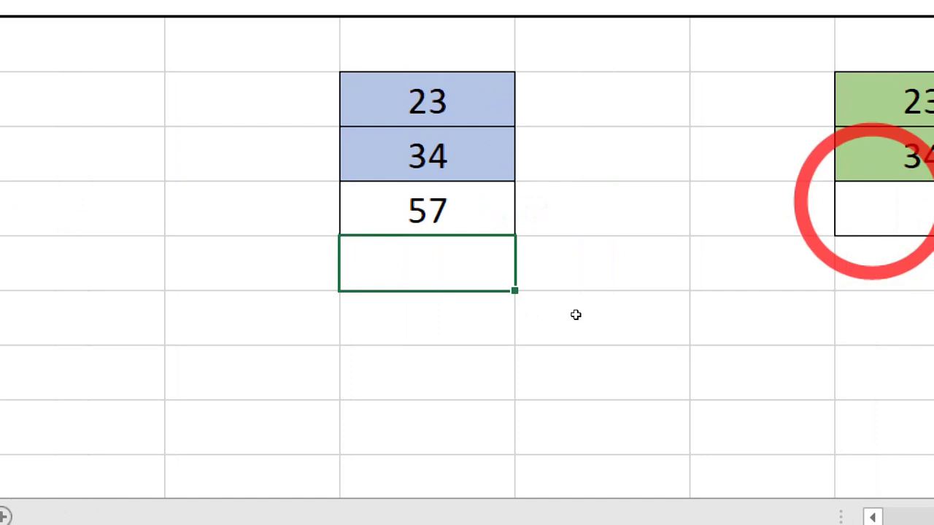
# - Replace the blue block's 23 and 34 with 100 and 233, updating G6 to 333
pyautogui.press('Up')
pyautogui.press('Up')
pyautogui.press('Up')
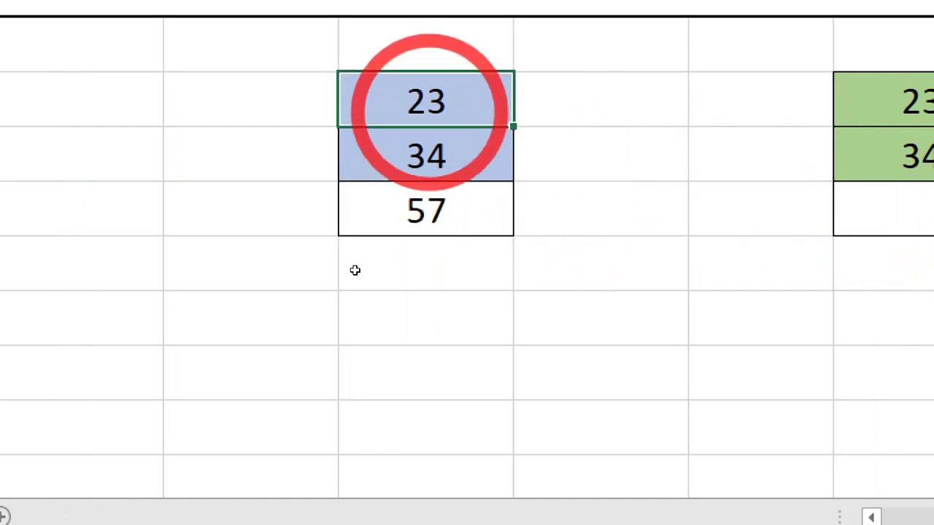
pyautogui.write('10')
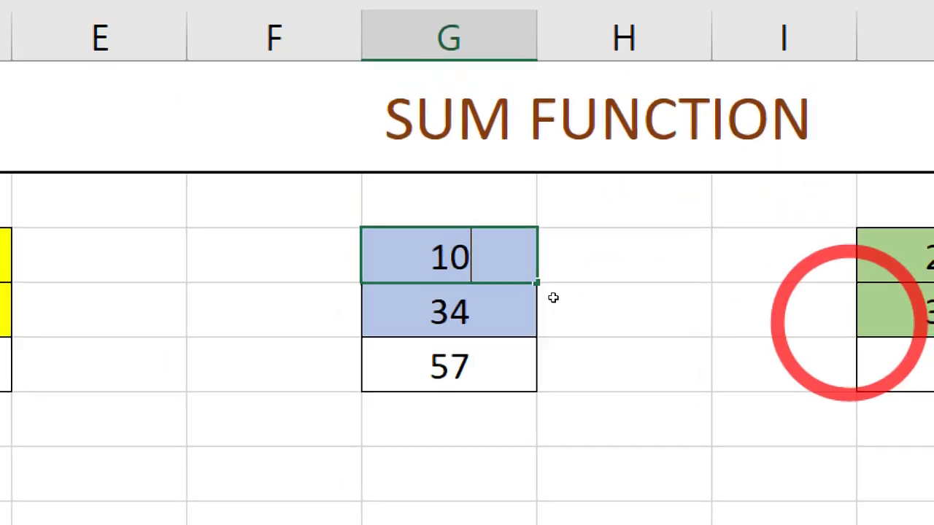
pyautogui.write('0')
pyautogui.press('Return')
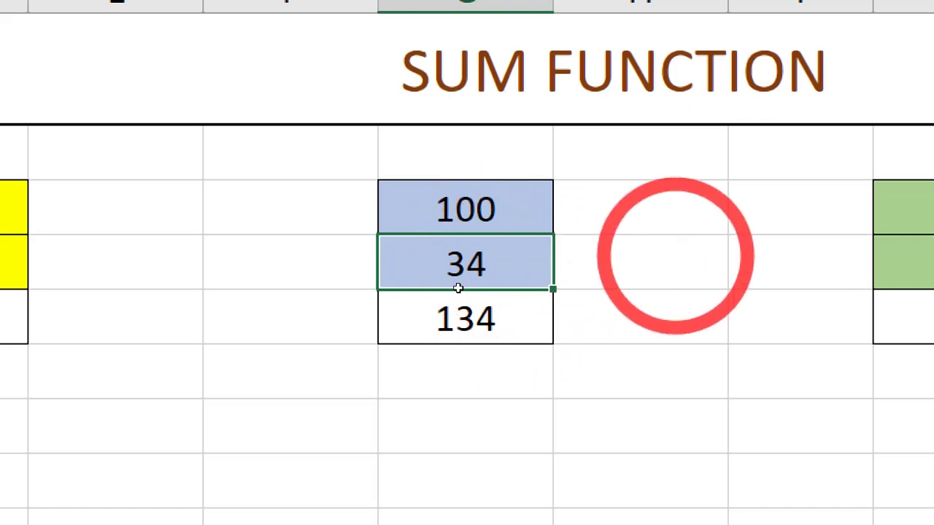
pyautogui.write('233')
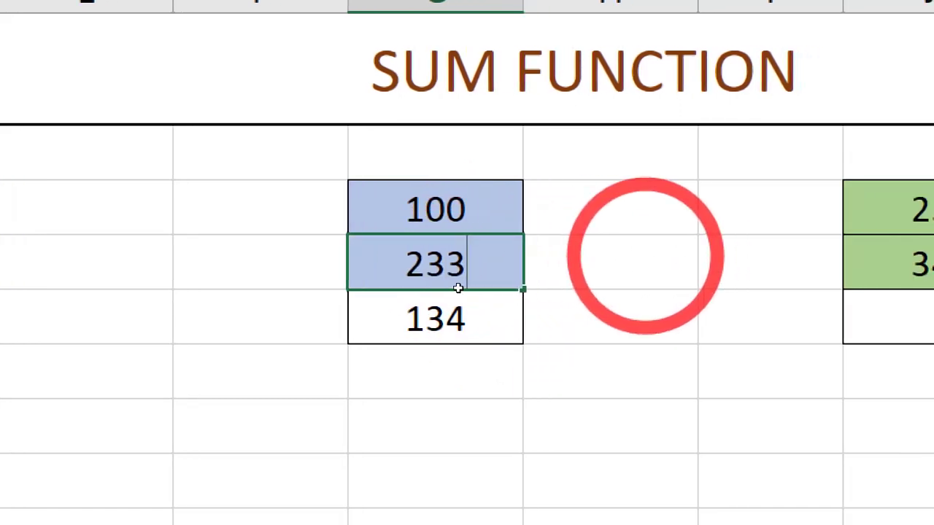
pyautogui.press('Return')
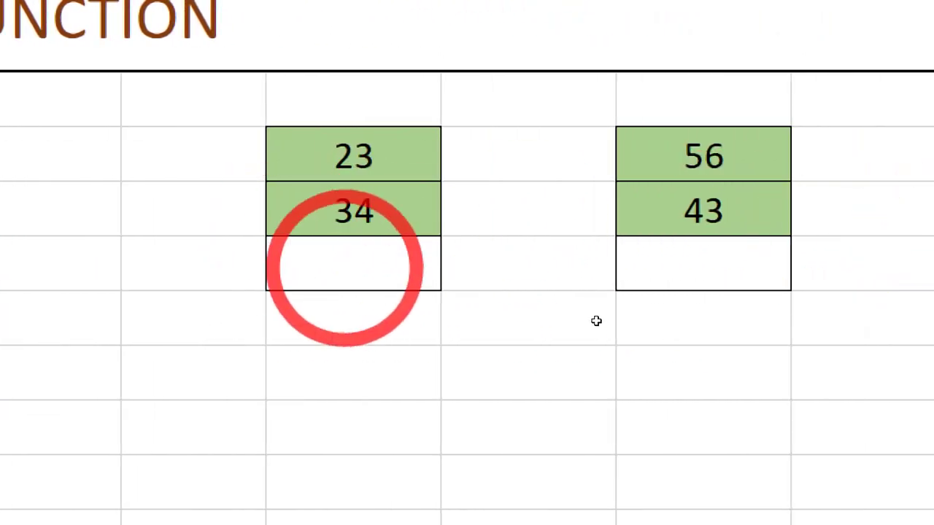
# - Enter =SUM(J4:J5) in J6 so the first green block totals 57
pyautogui.write('=')
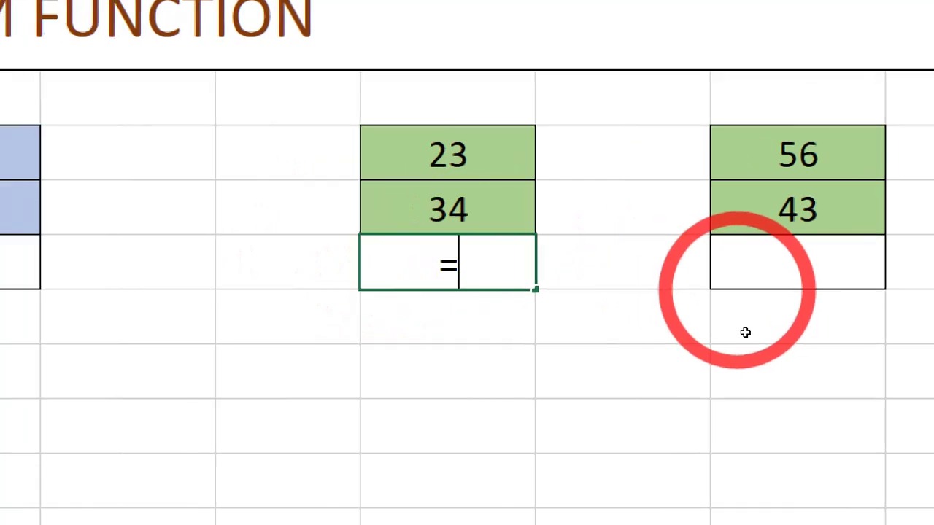
pyautogui.write('sum')
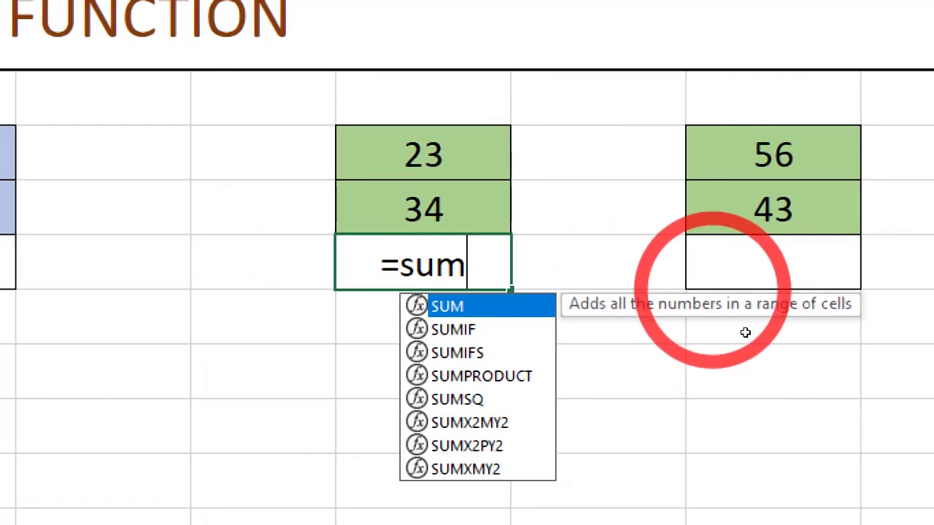
pyautogui.press('Tab')
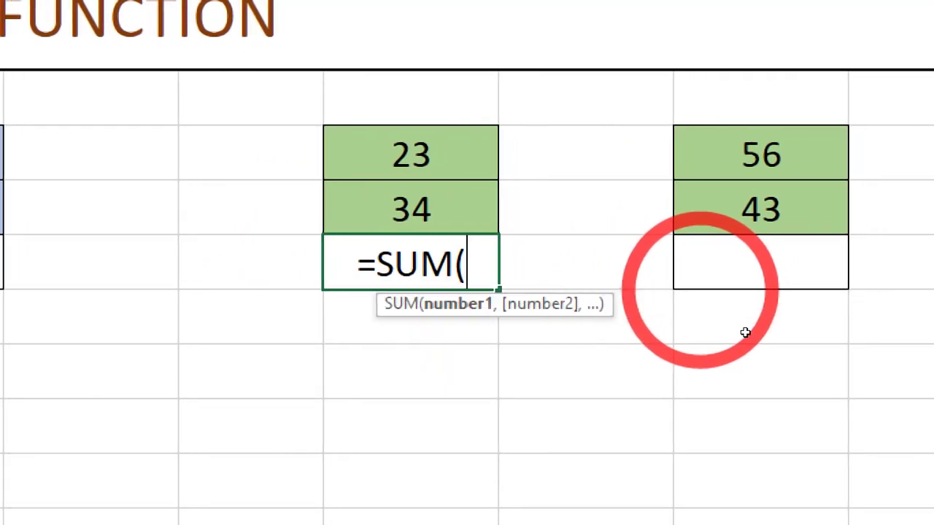
pyautogui.moveTo(448, 157); pyautogui.dragTo(458, 205)
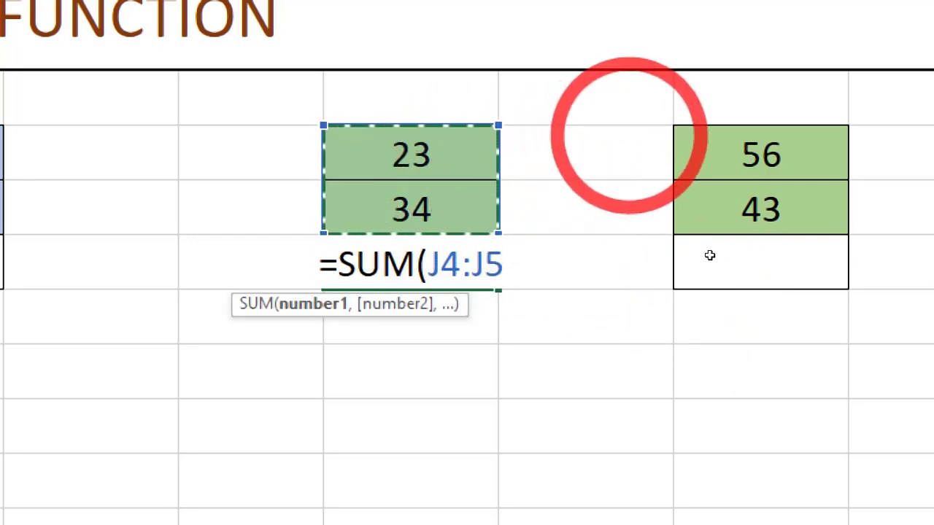
pyautogui.write(')')
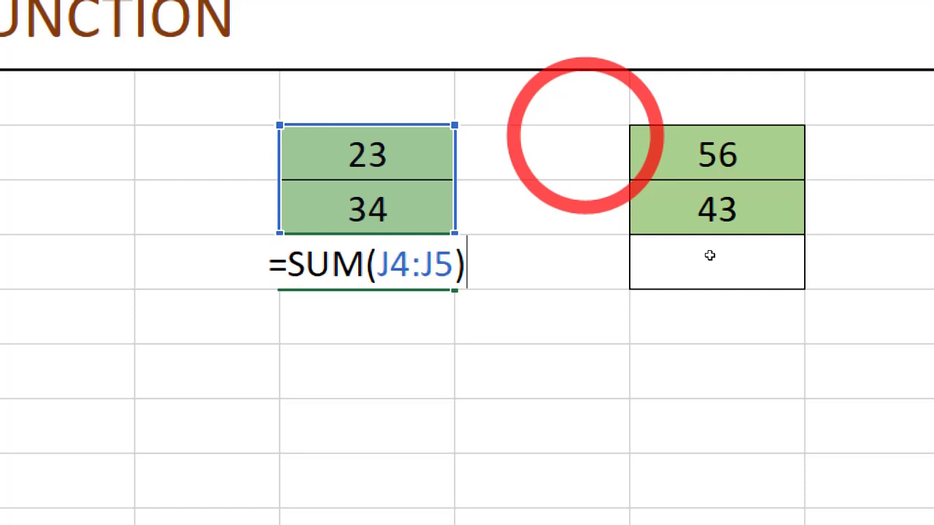
pyautogui.press('Return')
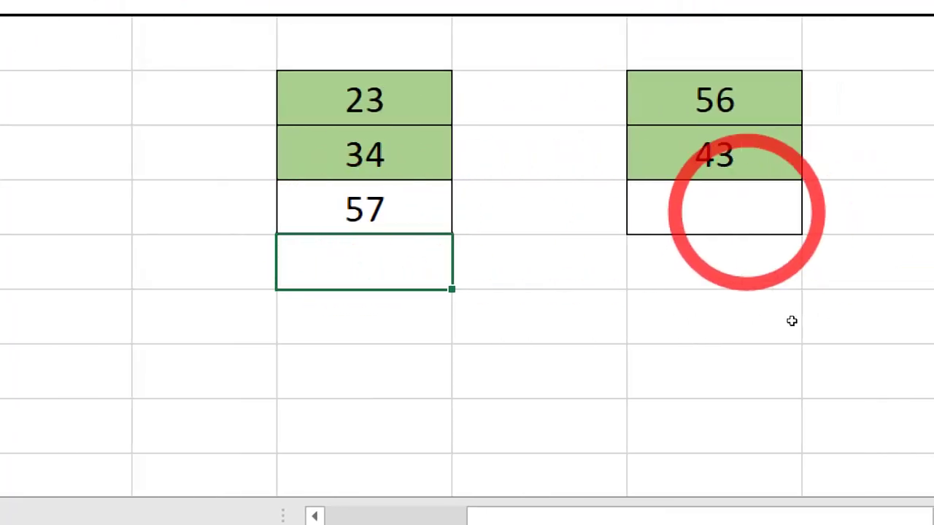
pyautogui.press('Up')
pyautogui.press('Right')
pyautogui.press('Right')
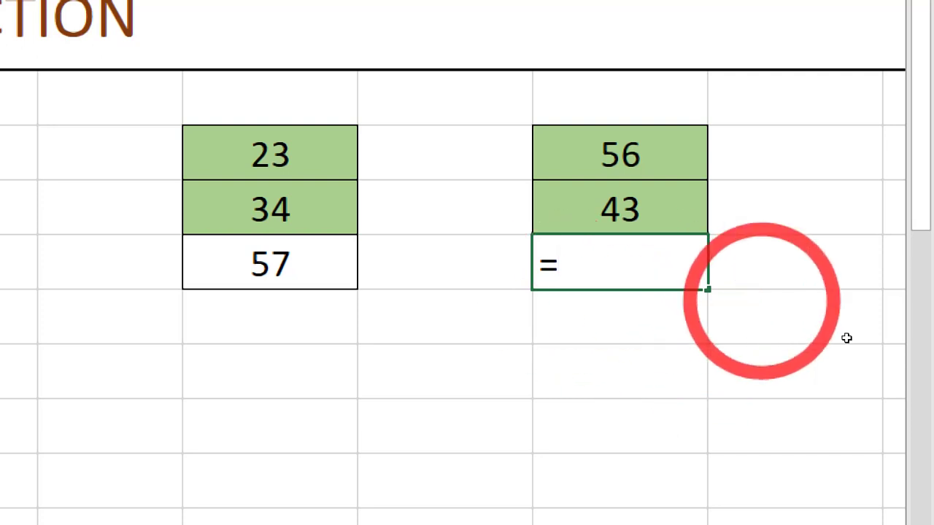
# - Build =L4+L5+J6 in L6, adding 56, 43 and 57 to get 156
pyautogui.click(649, 155)
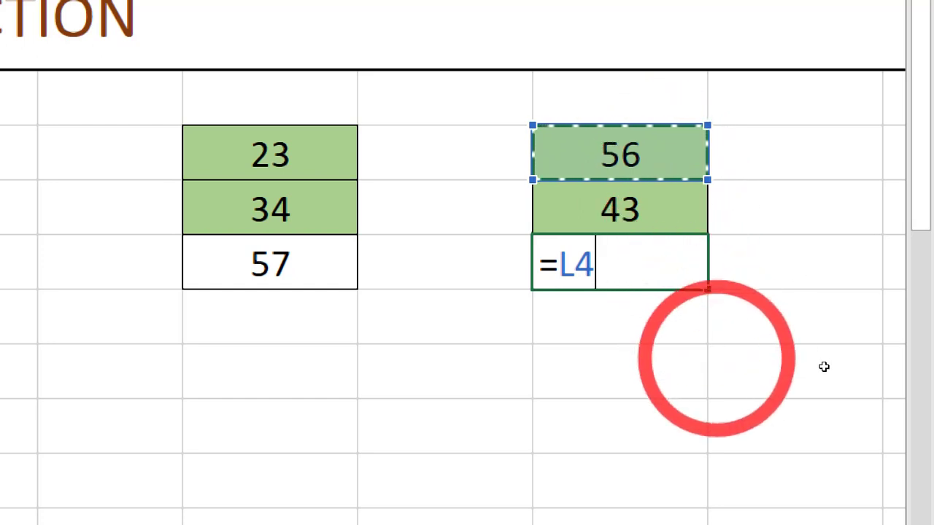
pyautogui.press('Up')
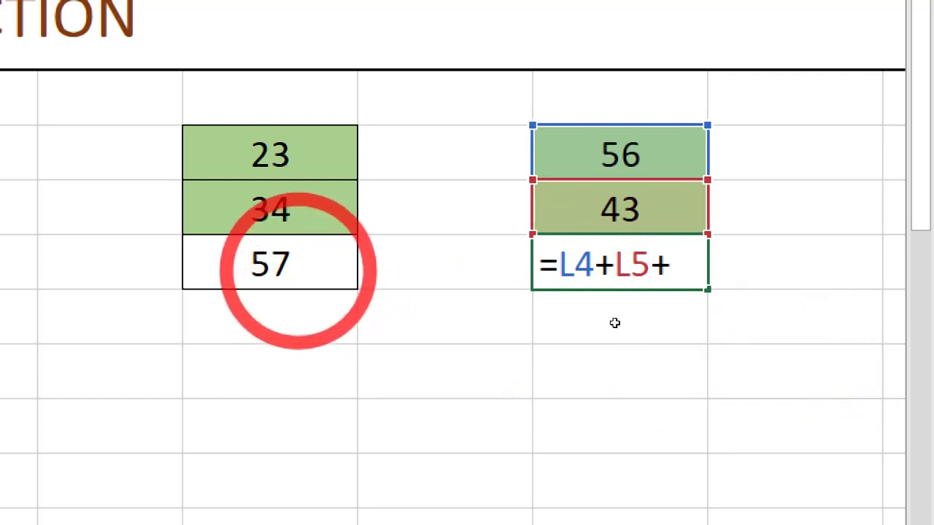
pyautogui.press('Left')
pyautogui.press('Left')
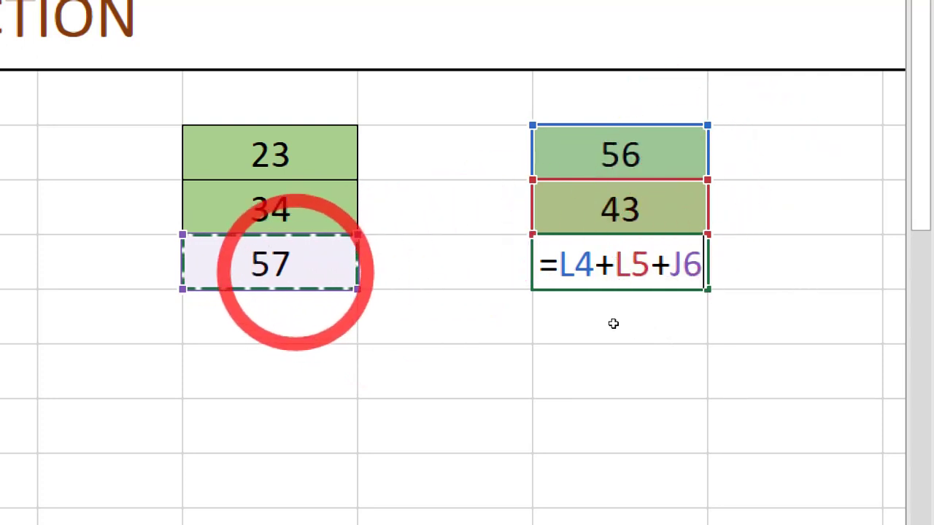
pyautogui.press('Return')
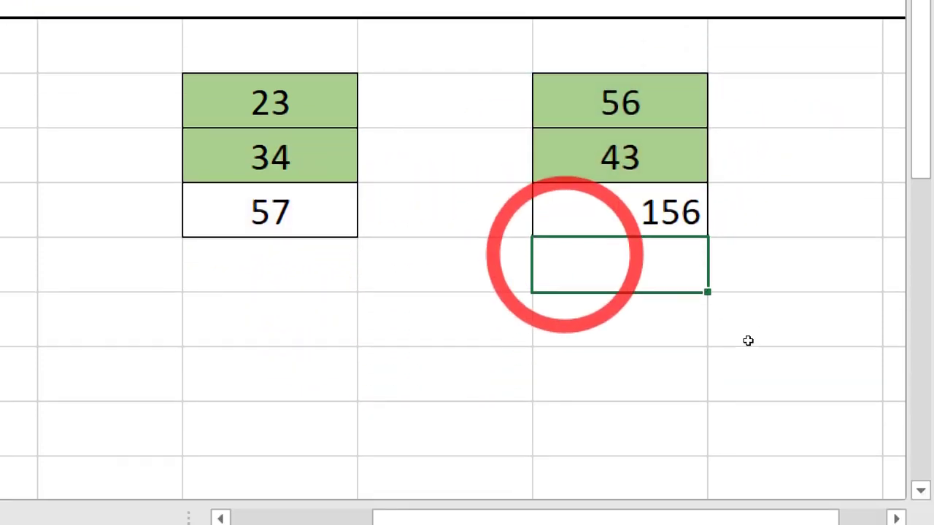
pyautogui.press('Up')
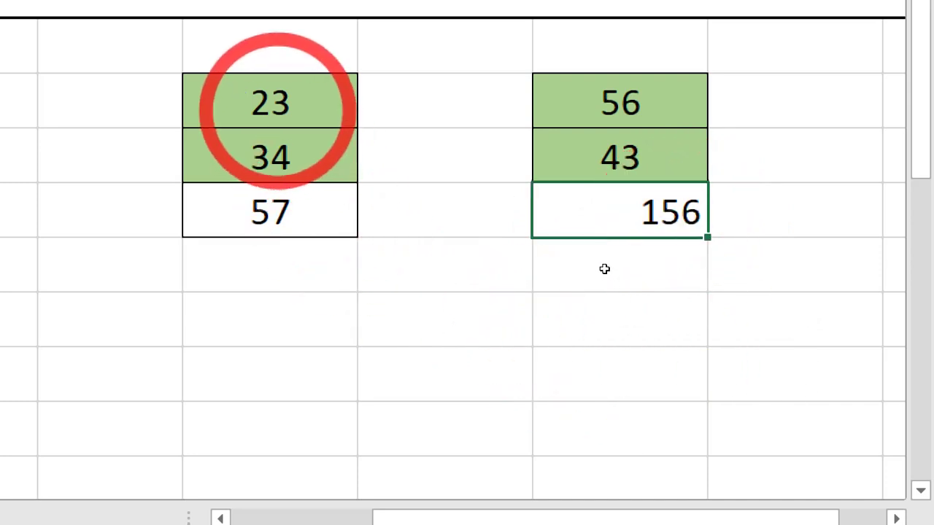
# - Change J4 and J5 to 150 and 200, so the totals become 350 and 449
pyautogui.press('Up')
pyautogui.press('Up')
pyautogui.press('Left')
pyautogui.press('Left')
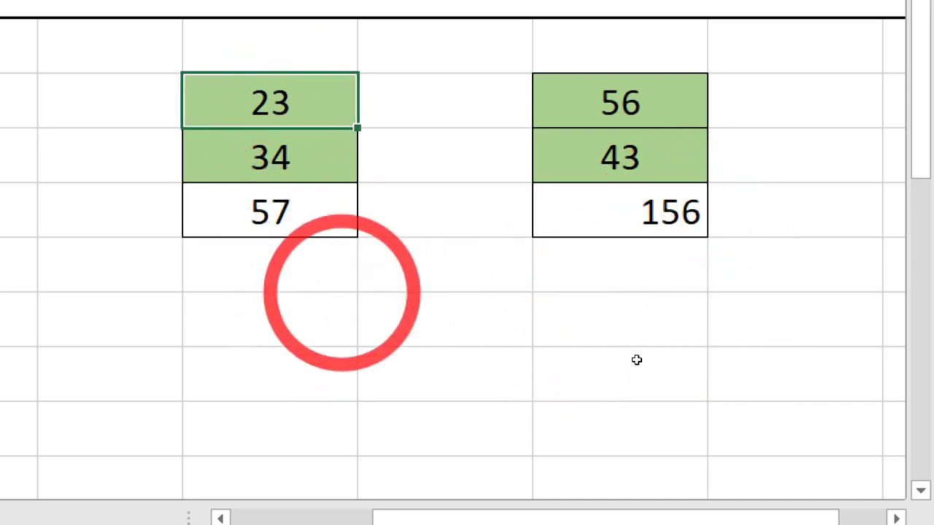
pyautogui.write('1')
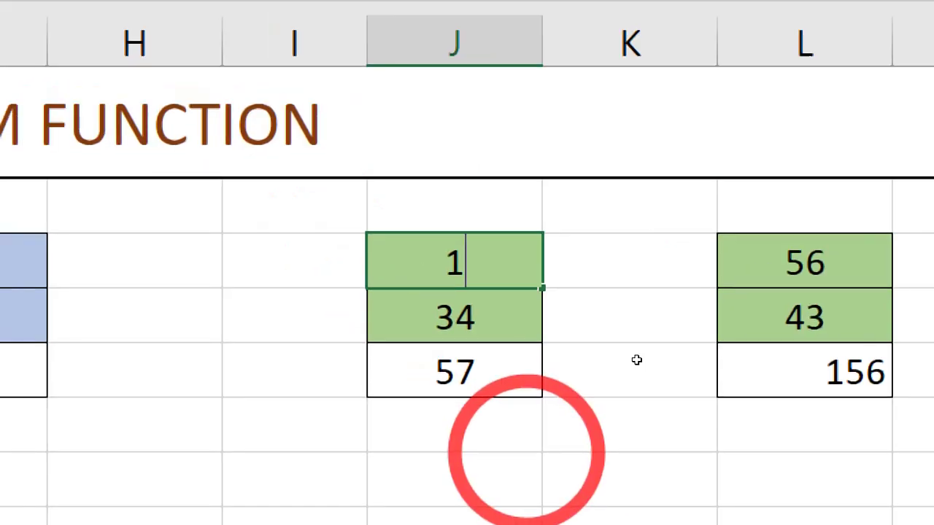
pyautogui.write('5')
pyautogui.write('0')
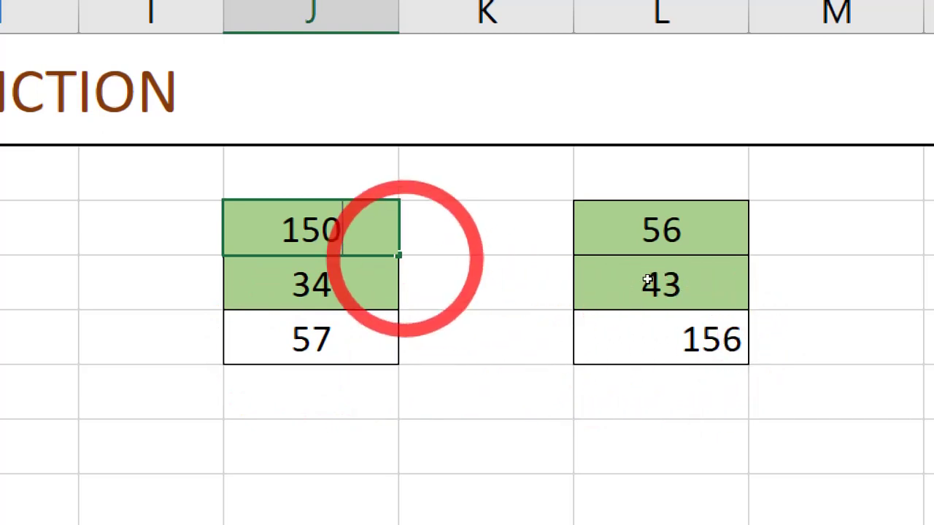
pyautogui.press('Return')
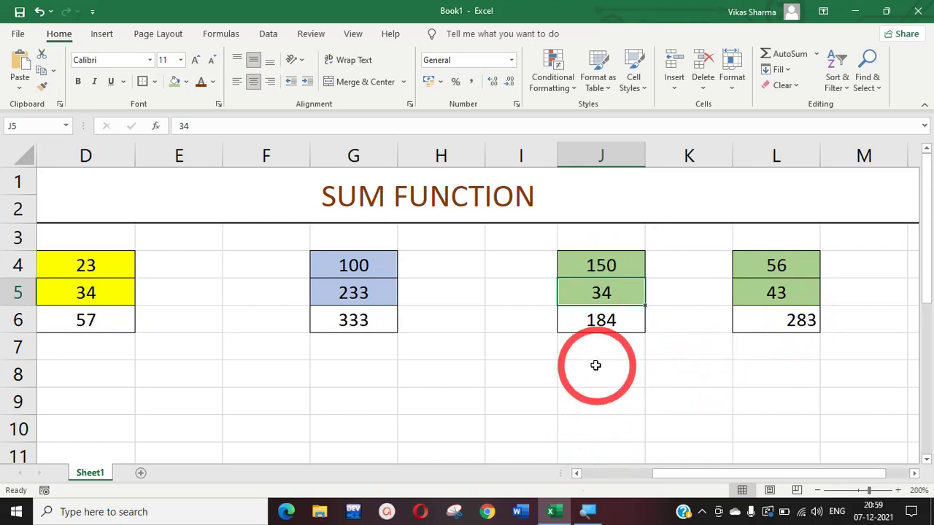
pyautogui.write('200')
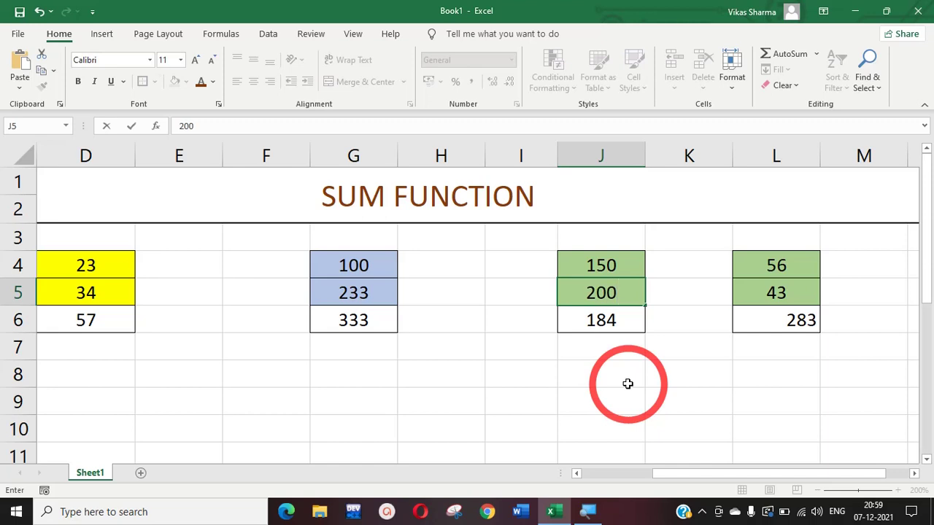
pyautogui.press('Return')
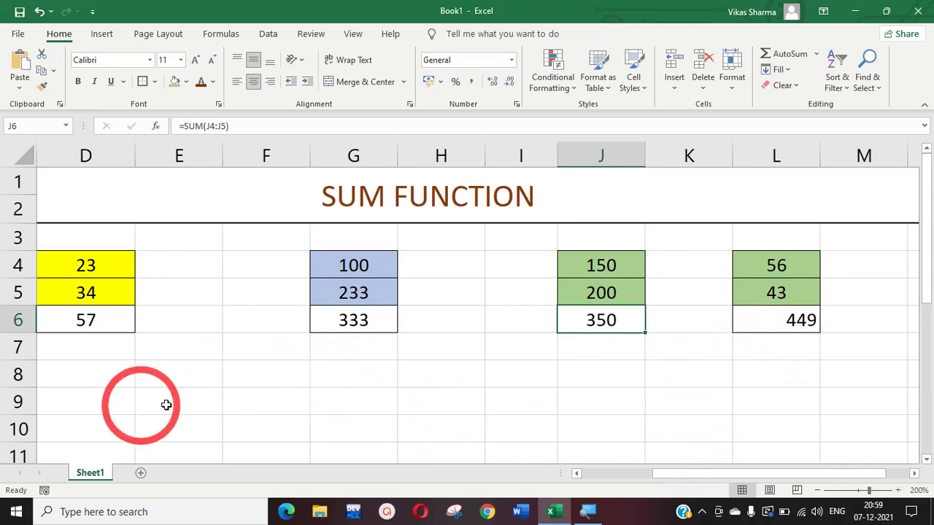
# - Enter 45, 34, 56 and 67 into cells E8 through H8
pyautogui.click(181, 379)
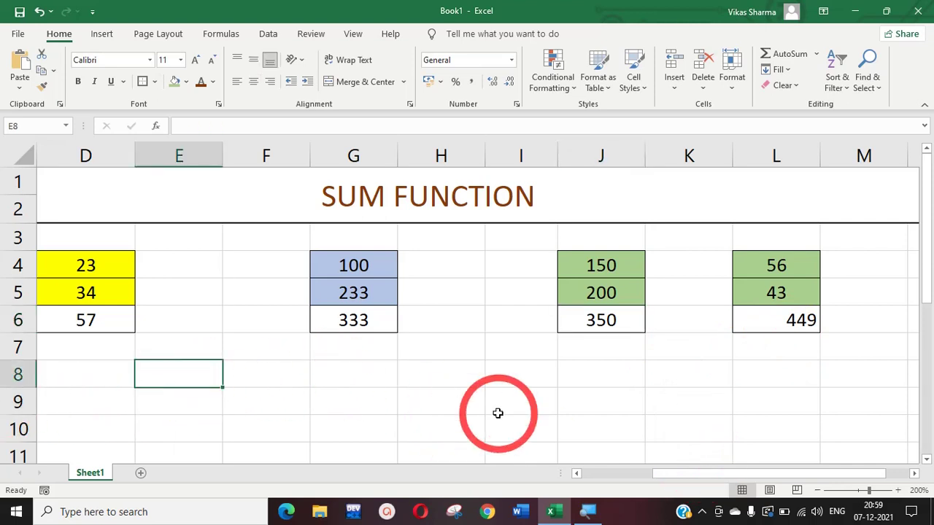
pyautogui.write('45')
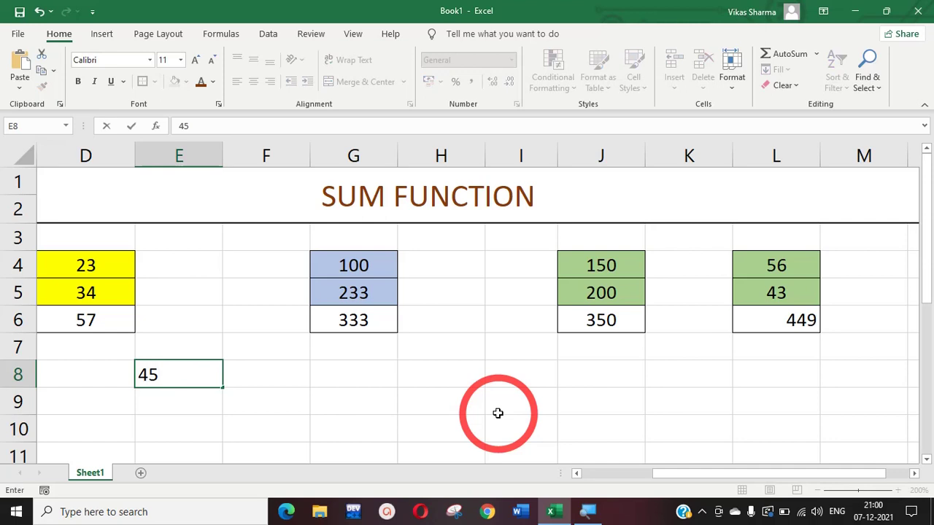
pyautogui.press('Tab')
pyautogui.write('4')
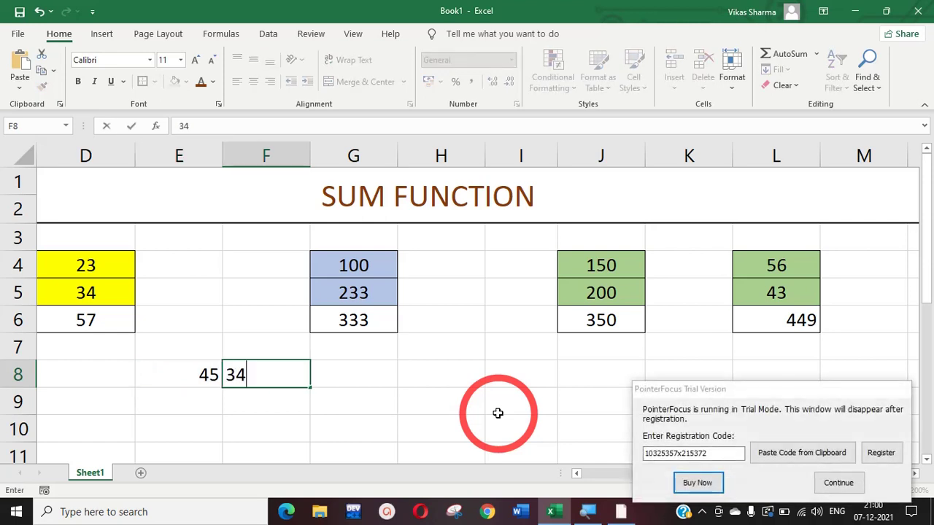
pyautogui.press('Tab')
pyautogui.write('5')
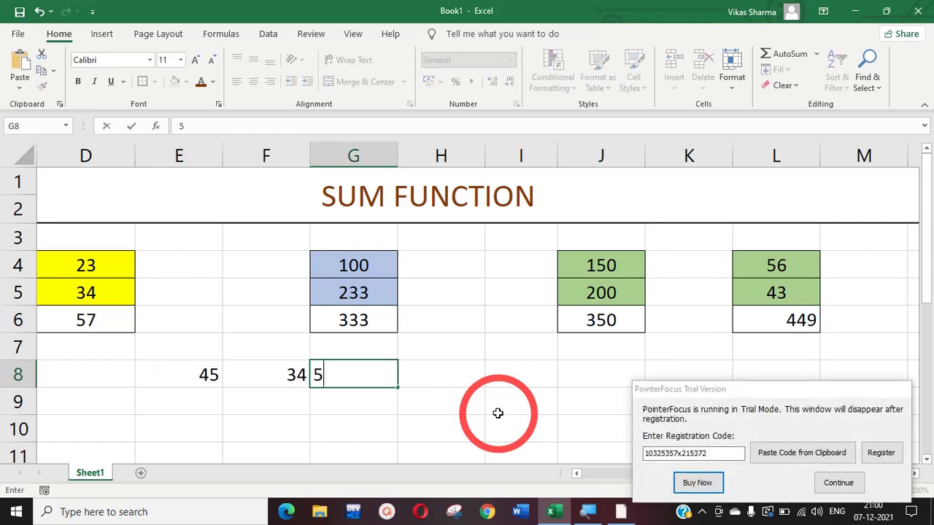
pyautogui.click(859, 486)
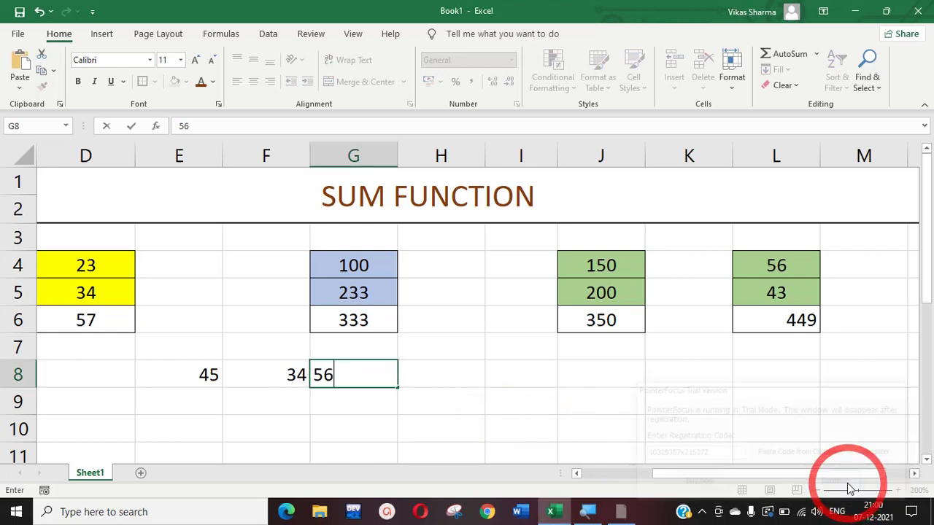
pyautogui.click(438, 375)
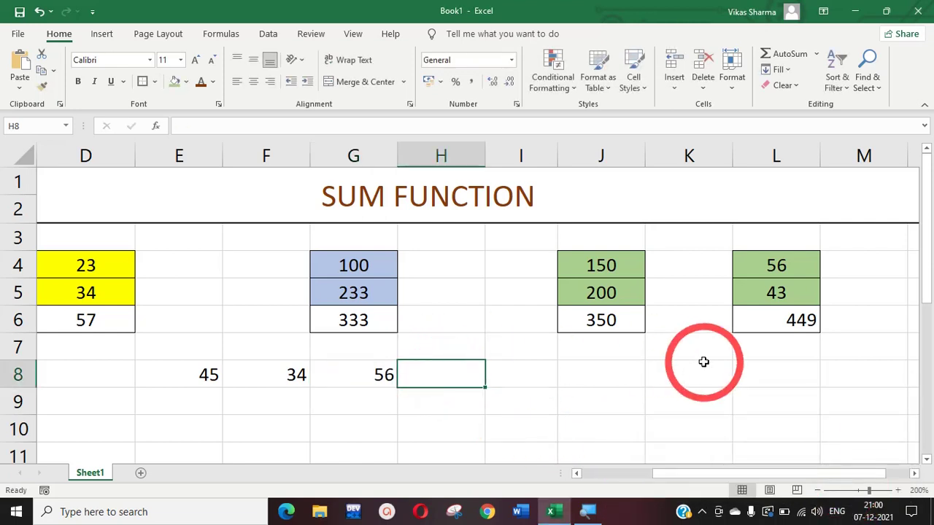
pyautogui.write('67')
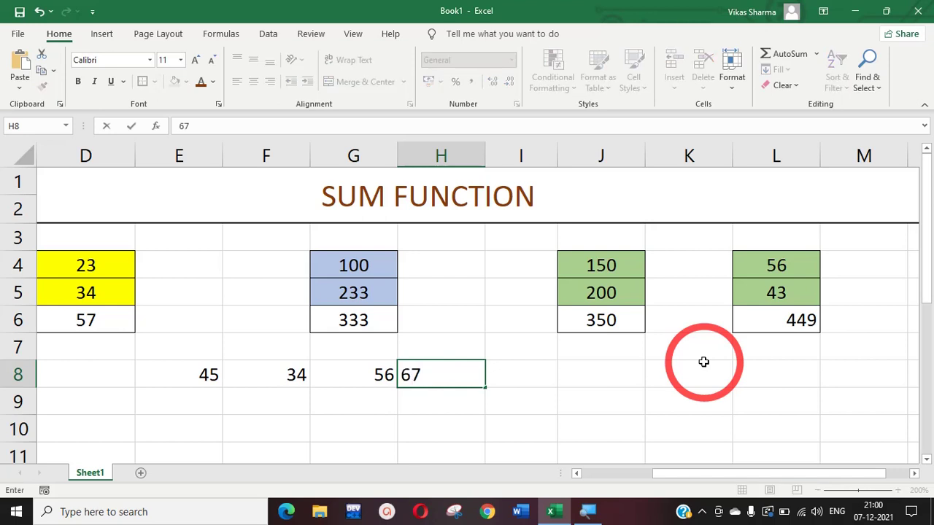
pyautogui.press('Tab')
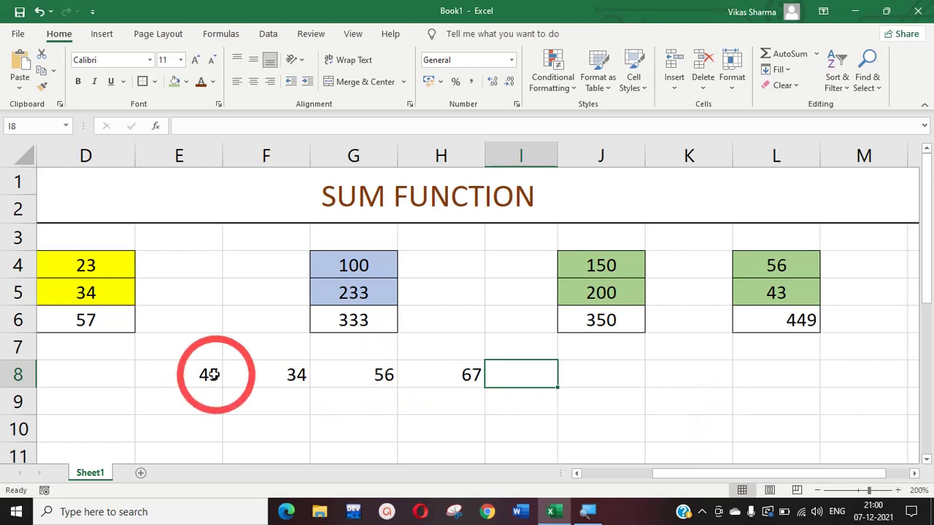
# - Give the row 8 numbers in E8:H8 a green fill
pyautogui.moveTo(211, 375); pyautogui.dragTo(412, 376)
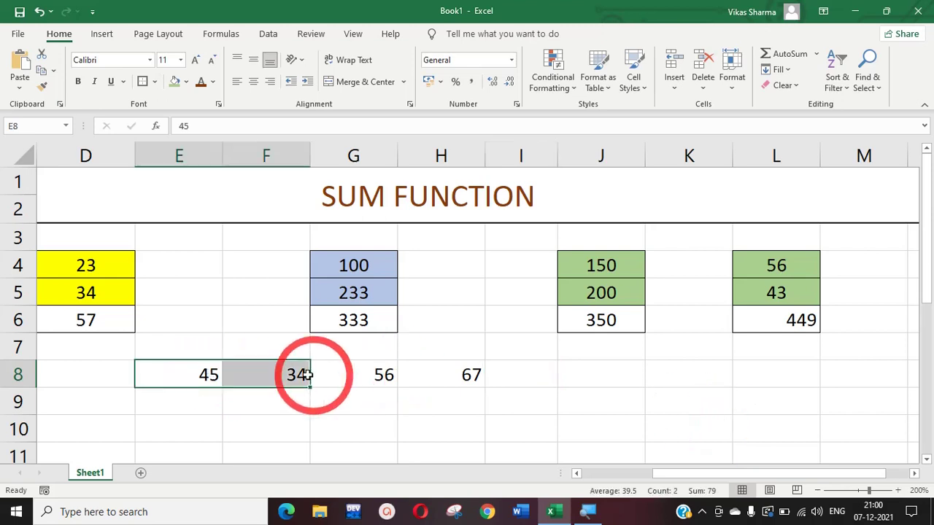
pyautogui.click(177, 83)
pyautogui.click(579, 409)
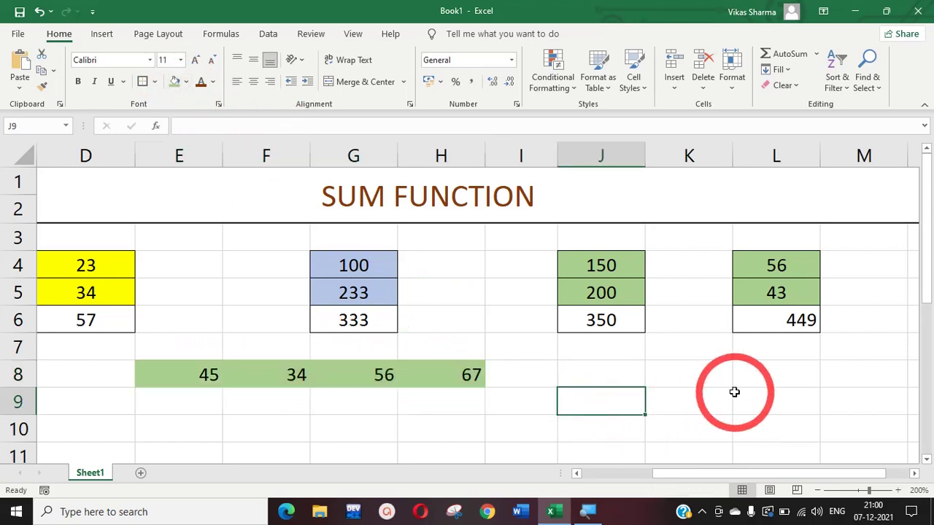
# - Fill cell L8 red and select it for the row total
pyautogui.click(765, 375)
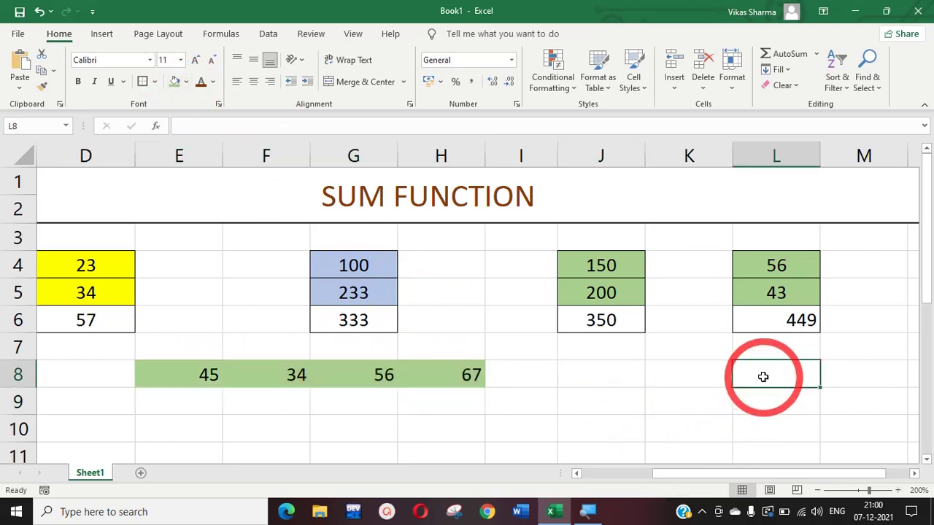
pyautogui.click(186, 82)
pyautogui.click(184, 211)
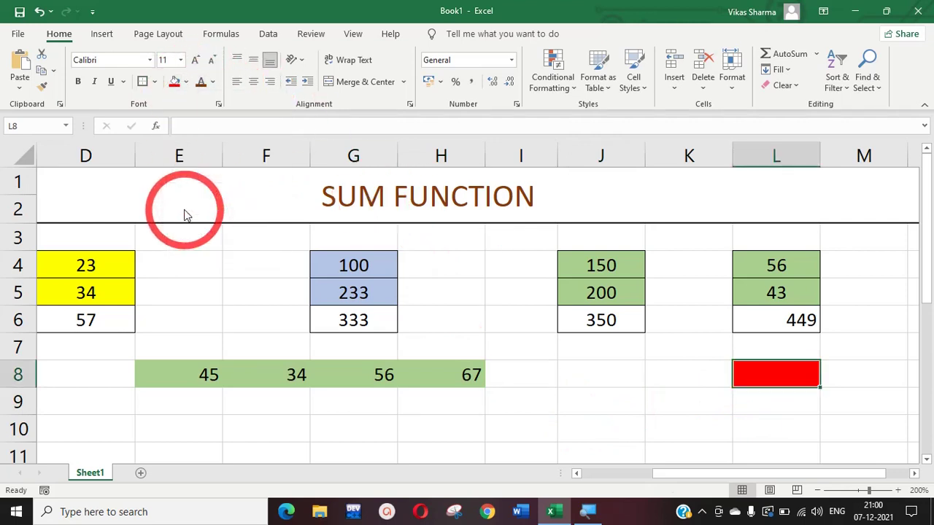
pyautogui.click(577, 400)
pyautogui.click(198, 372)
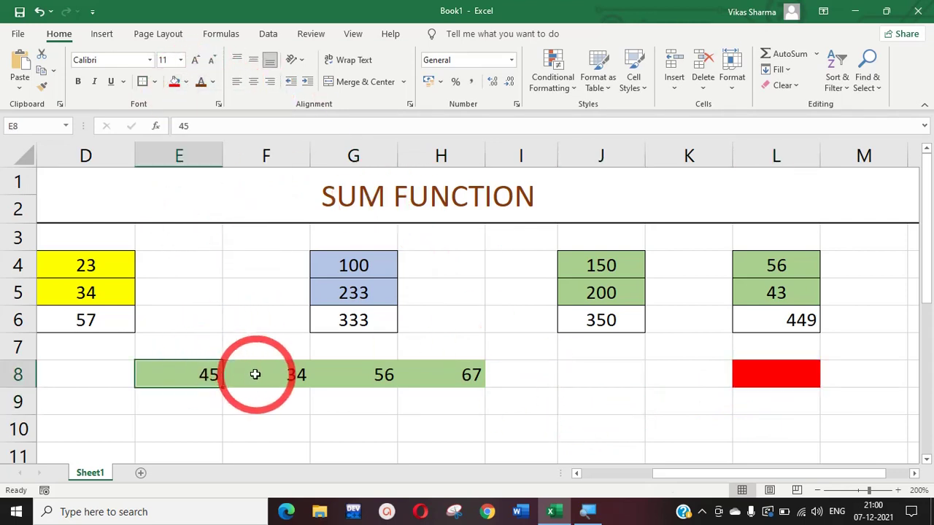
pyautogui.click(292, 375)
pyautogui.click(355, 378)
pyautogui.click(430, 377)
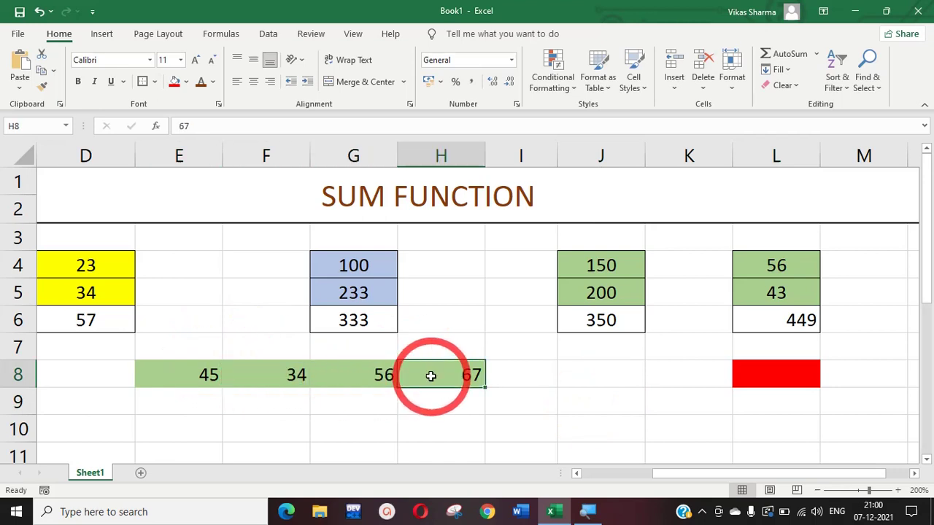
pyautogui.click(774, 384)
# - Enter =SUM(E8:H8) in red cell L8 so row 8 totals 202
pyautogui.write('=')
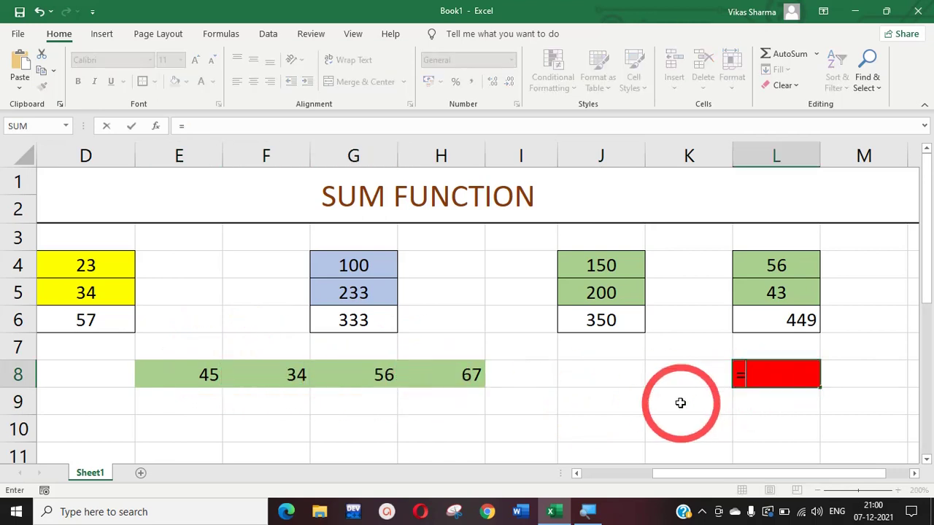
pyautogui.write('sum')
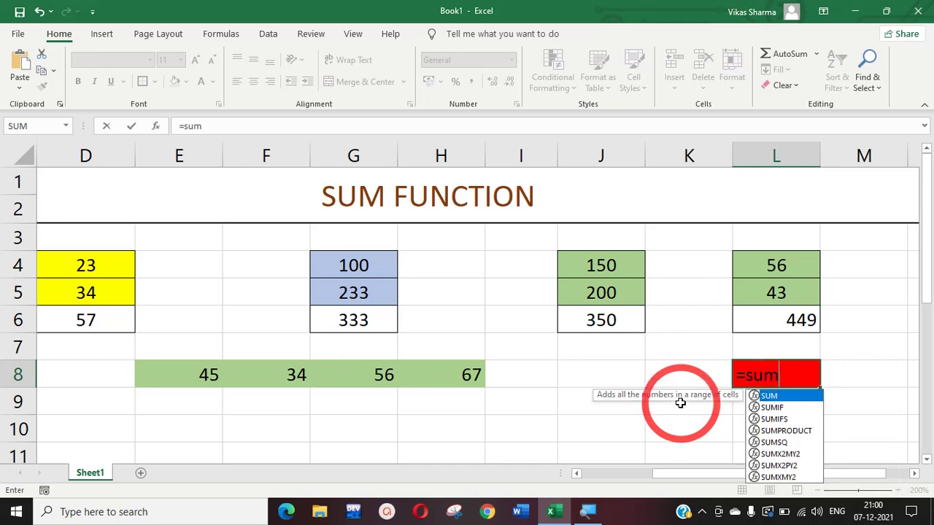
pyautogui.press('Tab')
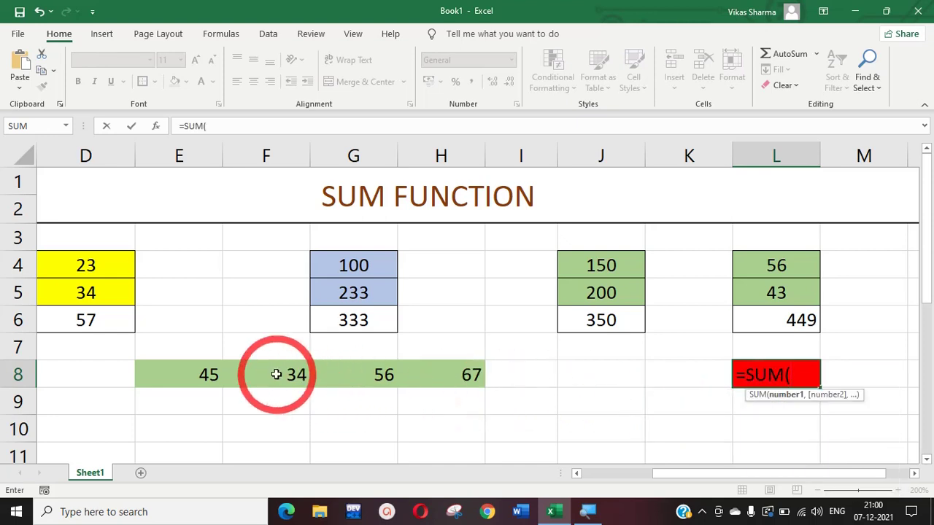
pyautogui.moveTo(199, 376); pyautogui.dragTo(422, 374)
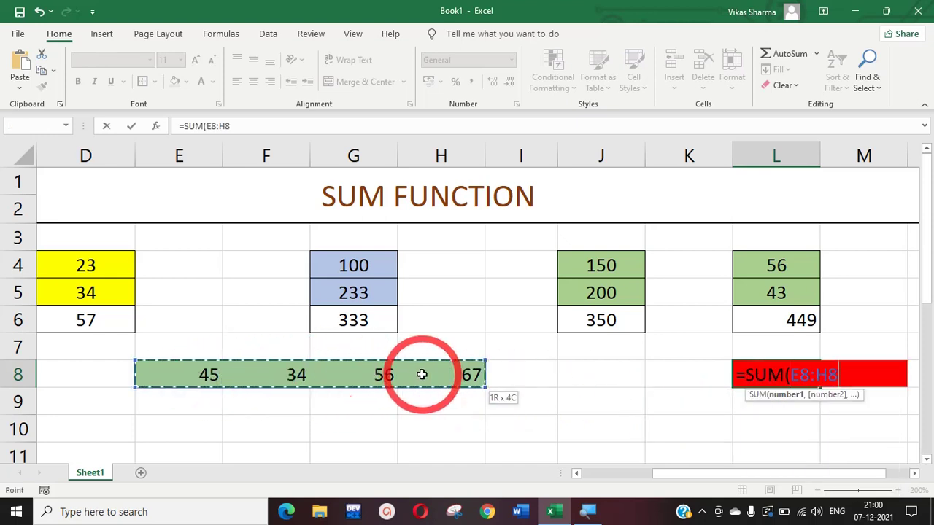
pyautogui.write(')')
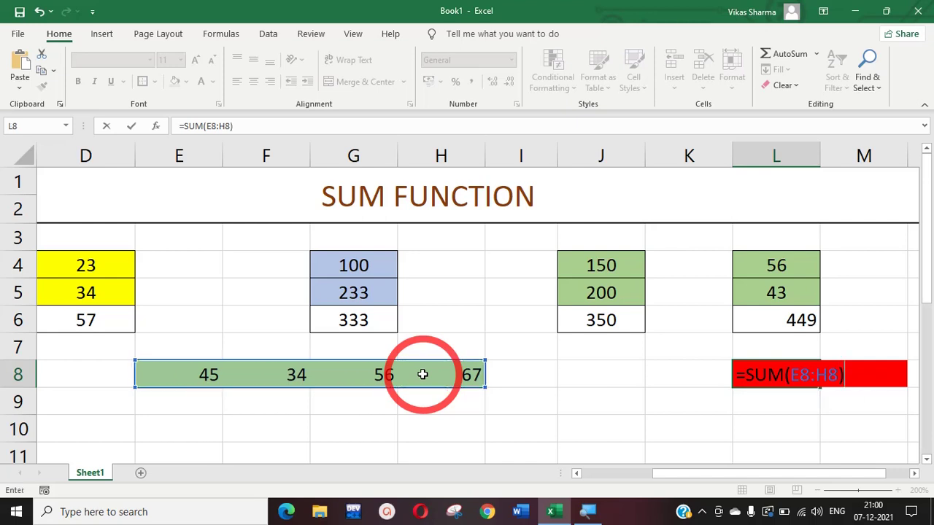
pyautogui.press('Return')
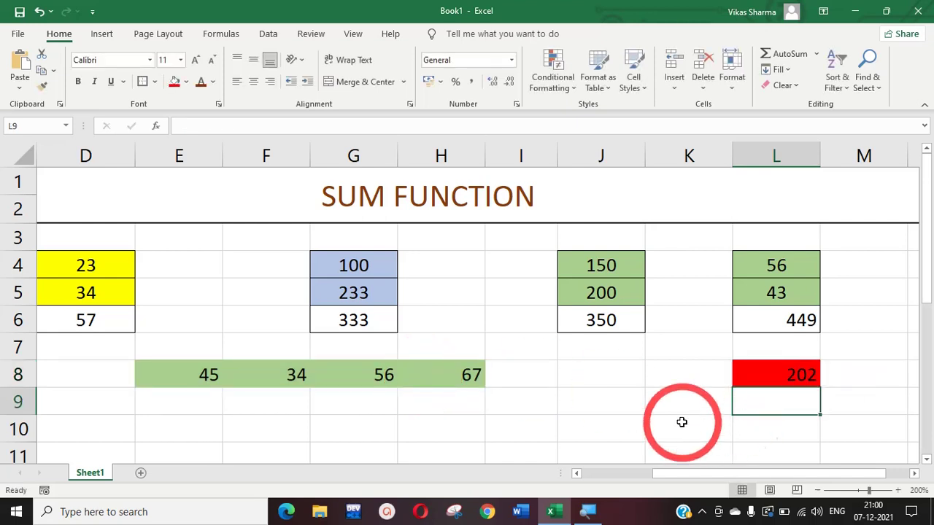
pyautogui.click(604, 402)
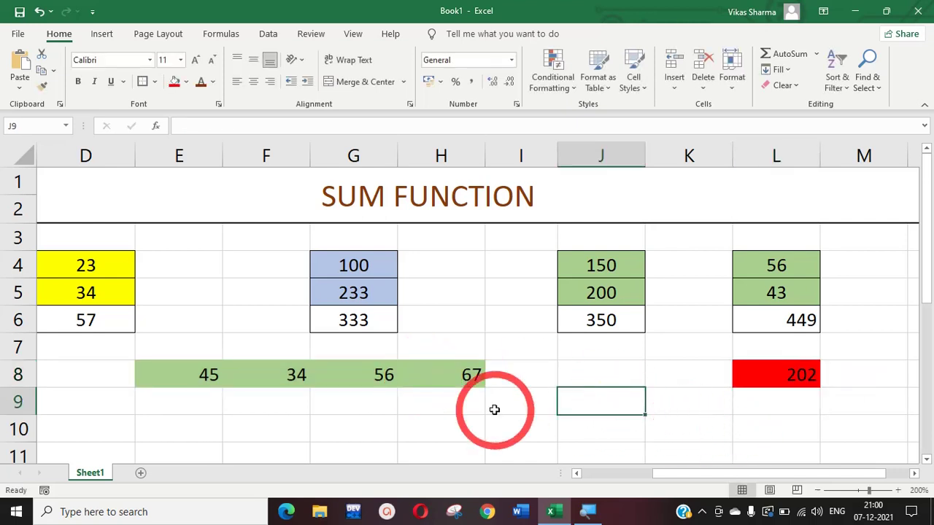
pyautogui.click(767, 379)
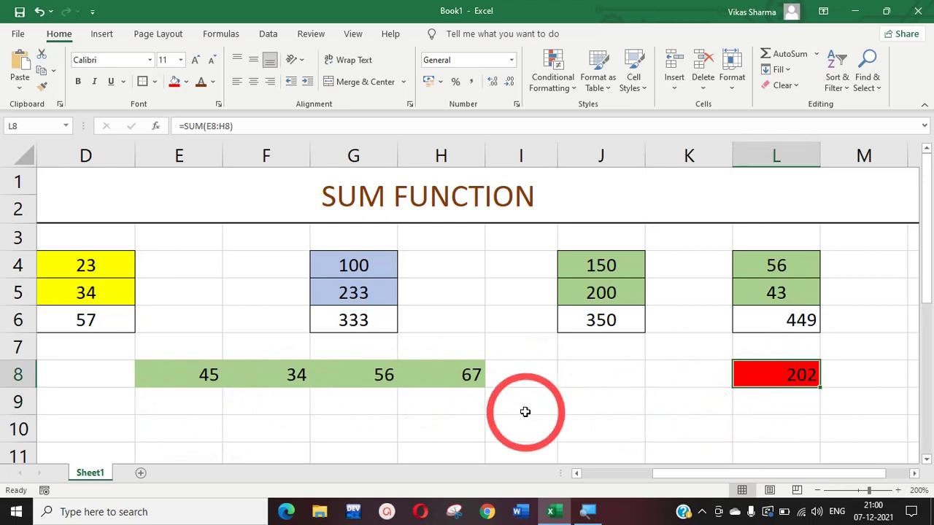
# - Fill L10 red and enter the formula =E8+F8+G8+H8 in it, totalling 202
pyautogui.click(759, 427)
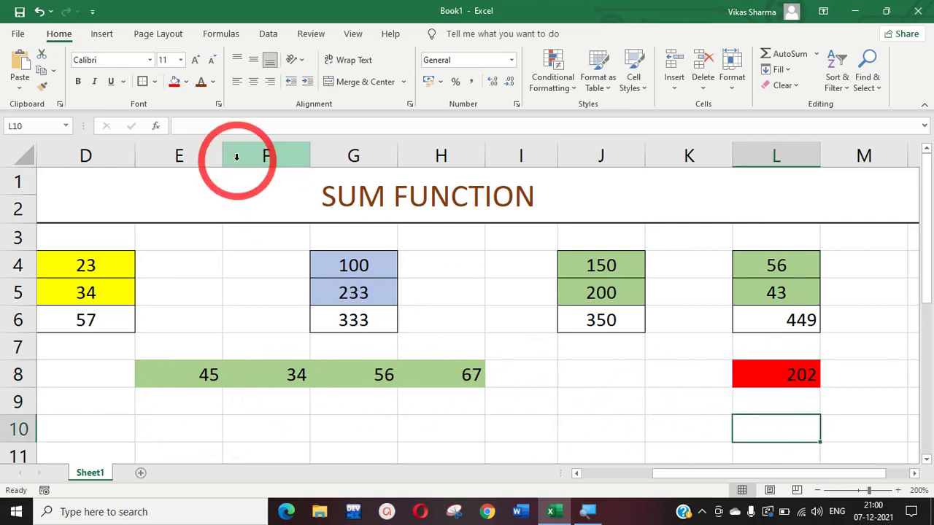
pyautogui.click(176, 87)
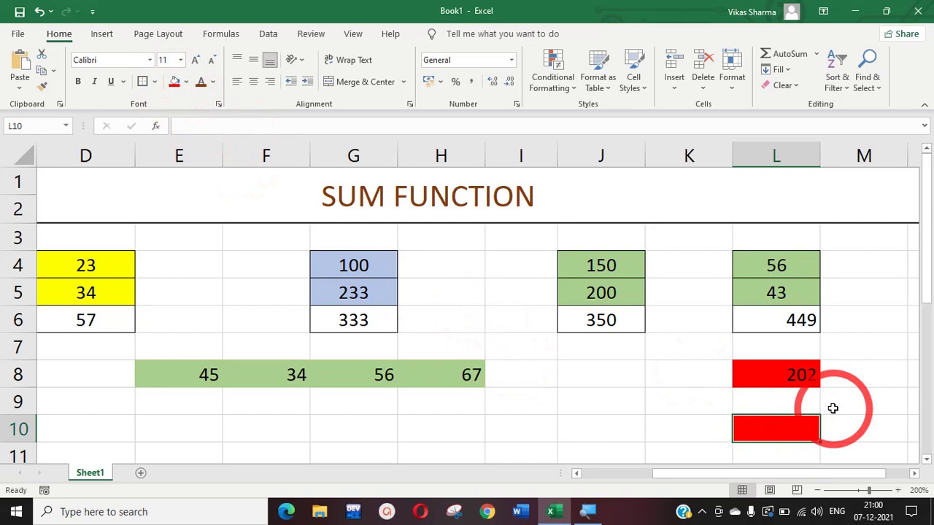
pyautogui.write('=')
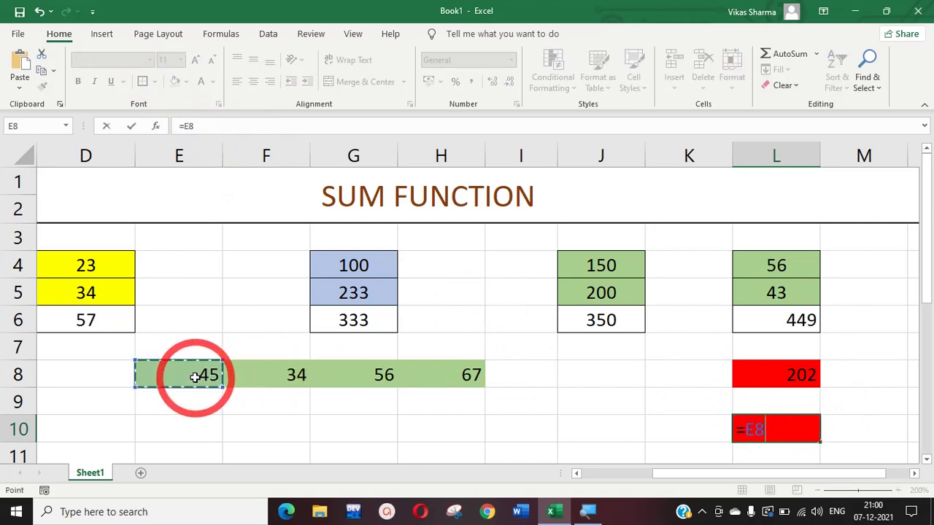
pyautogui.click(278, 376)
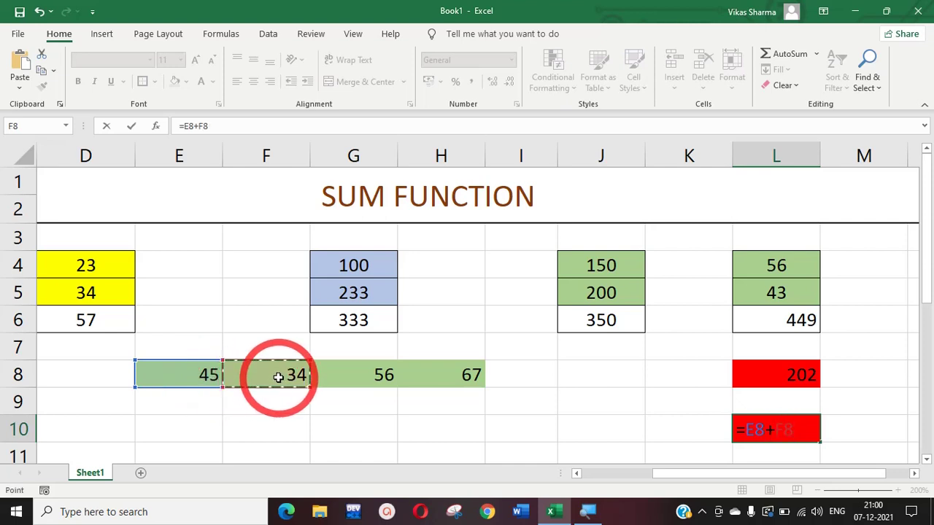
pyautogui.click(359, 383)
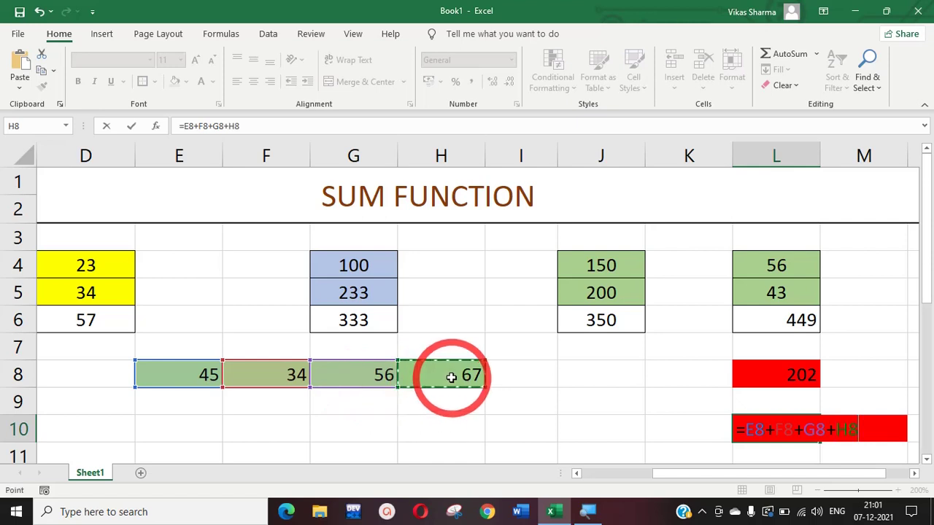
pyautogui.press('Return')
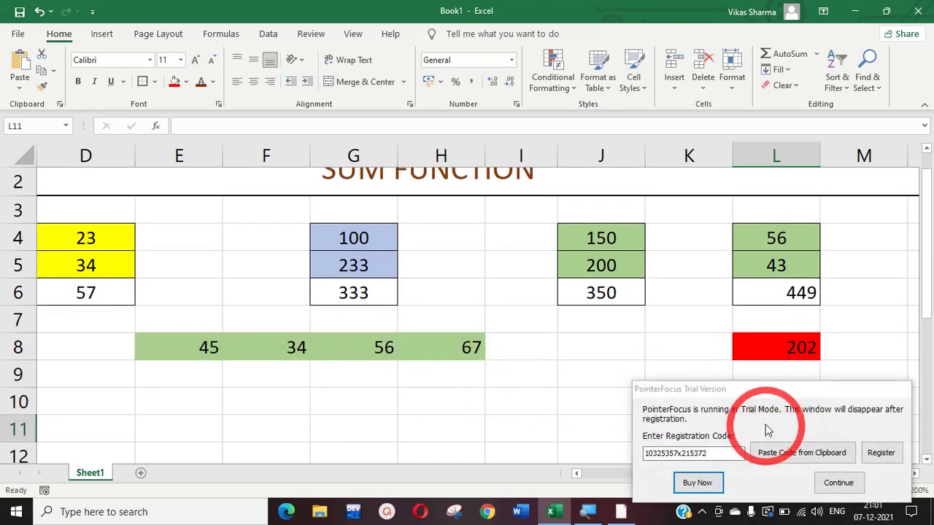
# - Replace 34 in F8 with 133 so the L8 and L10 totals recalculate to 301
pyautogui.click(837, 482)
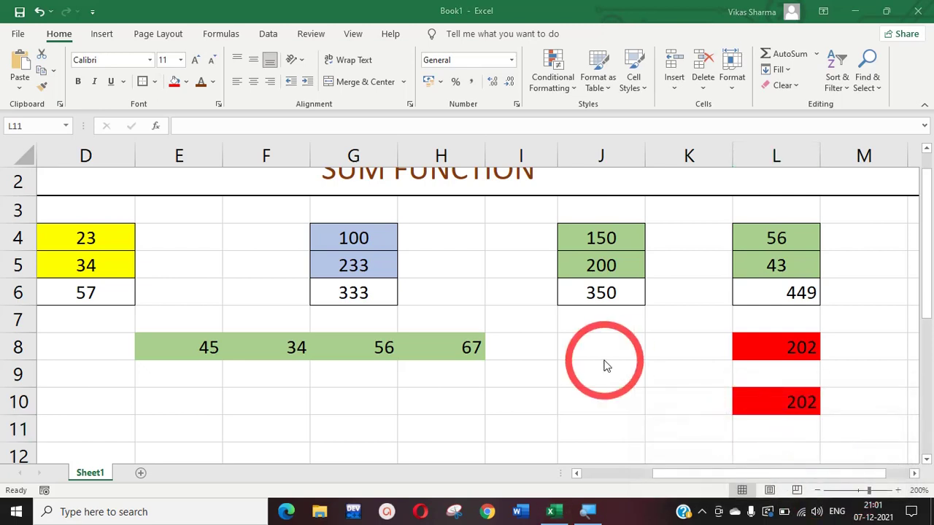
pyautogui.click(294, 345)
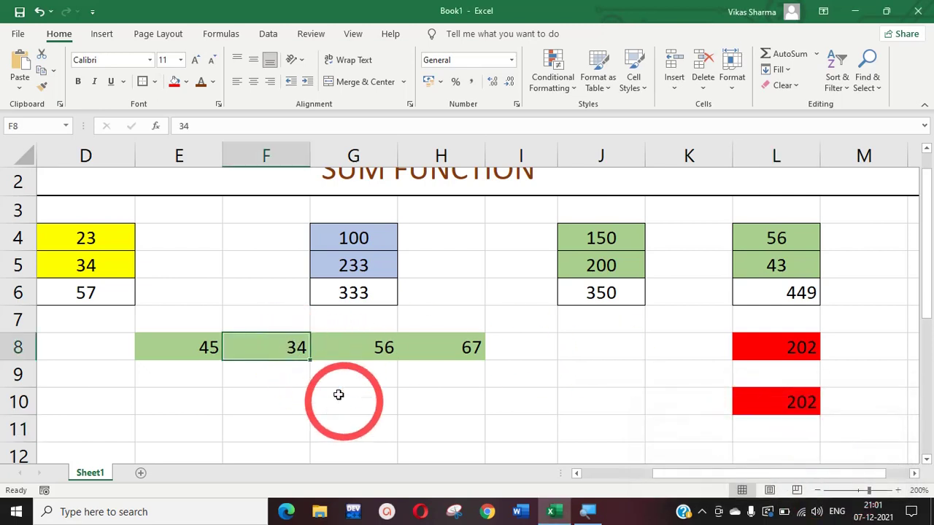
pyautogui.write('133')
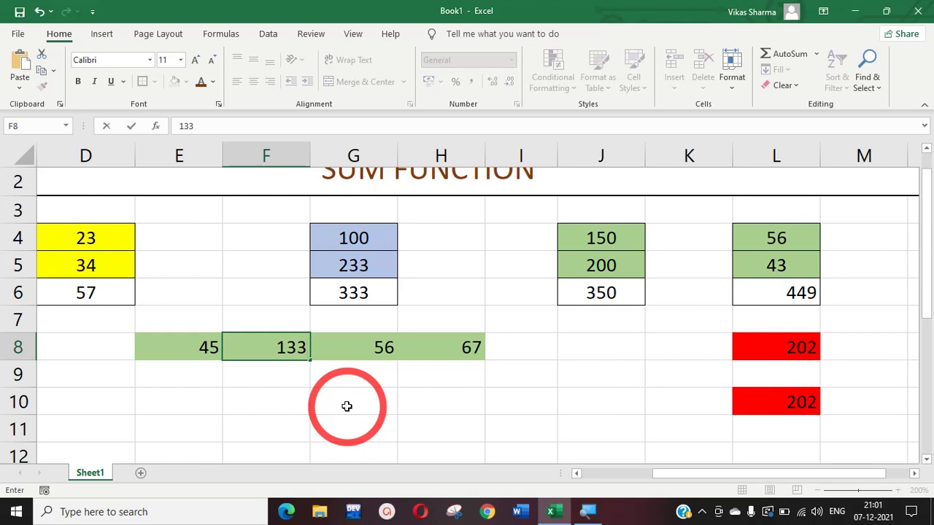
pyautogui.press('Return')
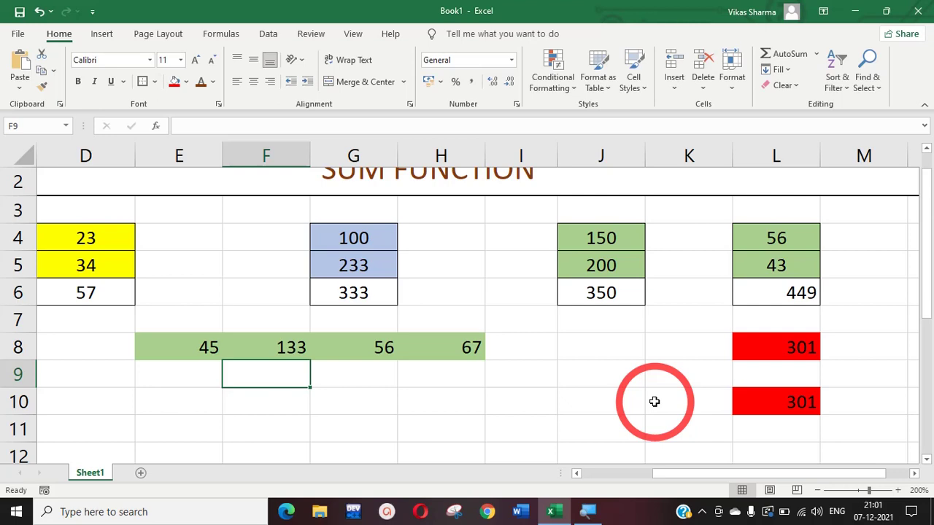
pyautogui.moveTo(928, 274); pyautogui.dragTo(927, 259)
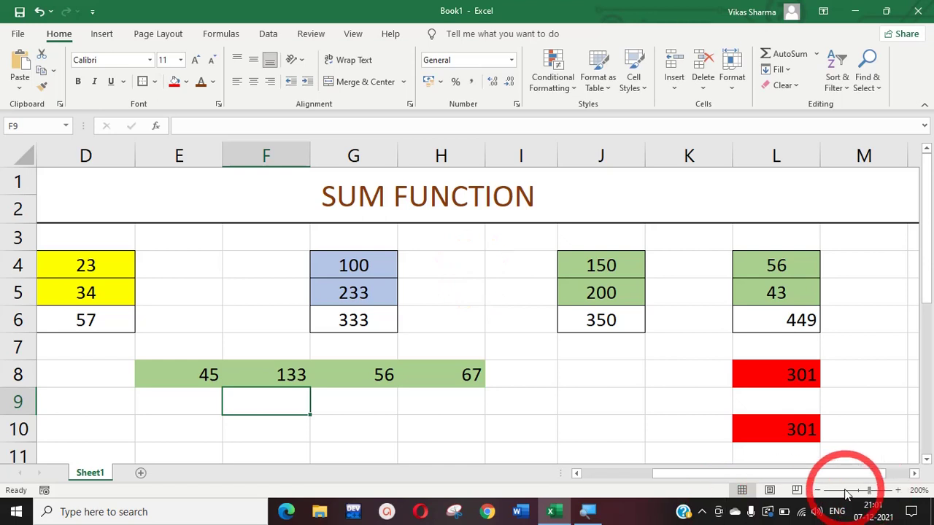
pyautogui.click(818, 491)
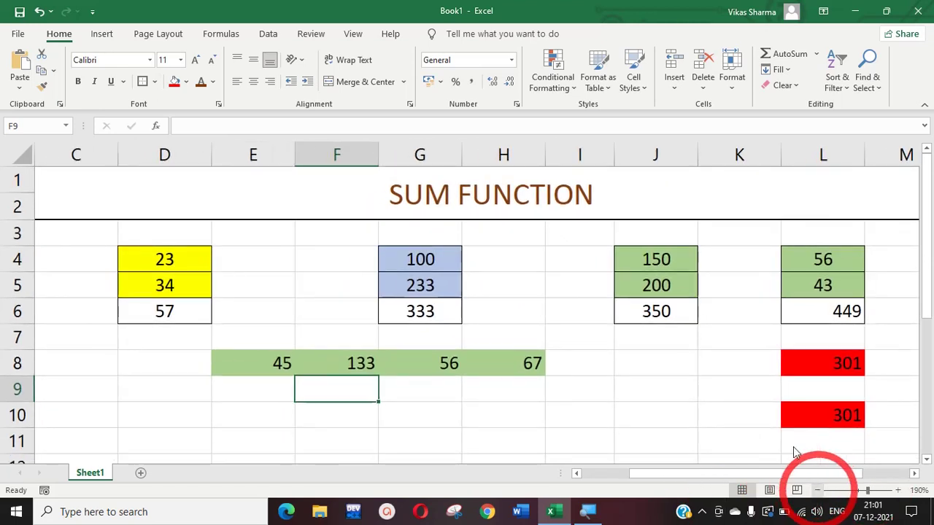
pyautogui.click(824, 384)
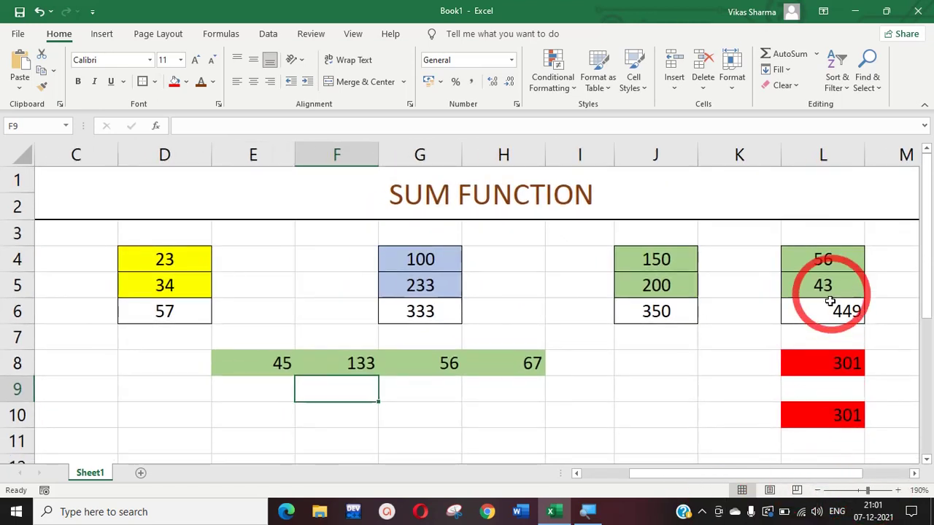